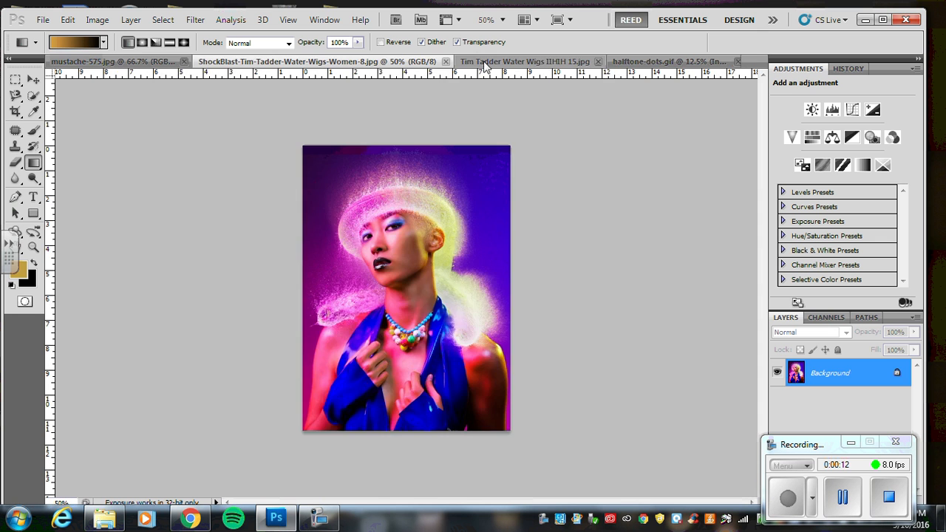
# - In the Tim Tadder Water Wigs IIHIH 15.jpg image, set the Crop tool to 3 in wide, 5 in high and 300 pixels/inch
pyautogui.click(486, 62)
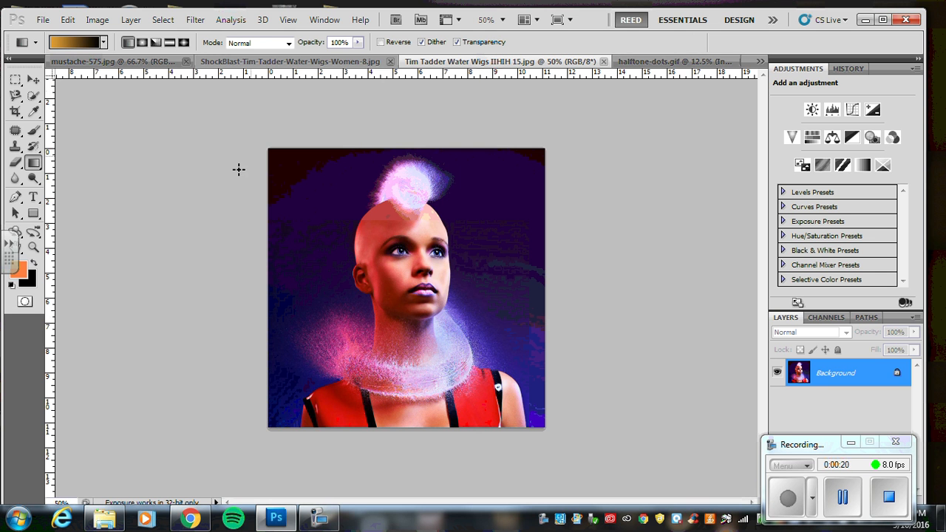
pyautogui.click(14, 111)
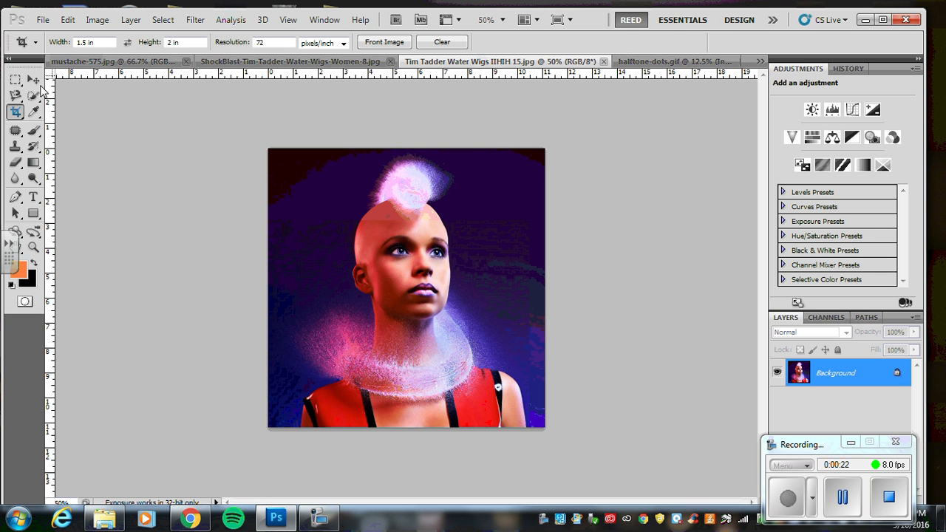
pyautogui.click(49, 42)
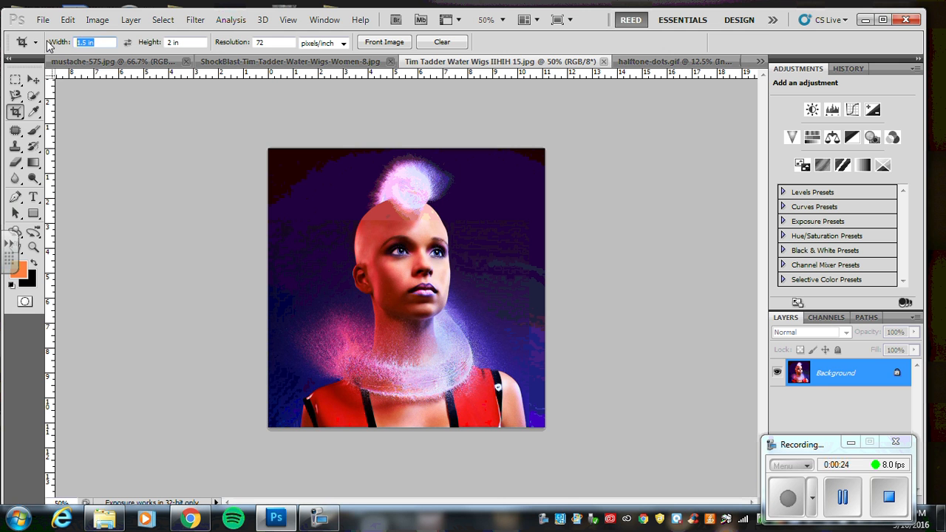
pyautogui.write('3')
pyautogui.moveTo(158, 45); pyautogui.dragTo(154, 46)
pyautogui.click(180, 43)
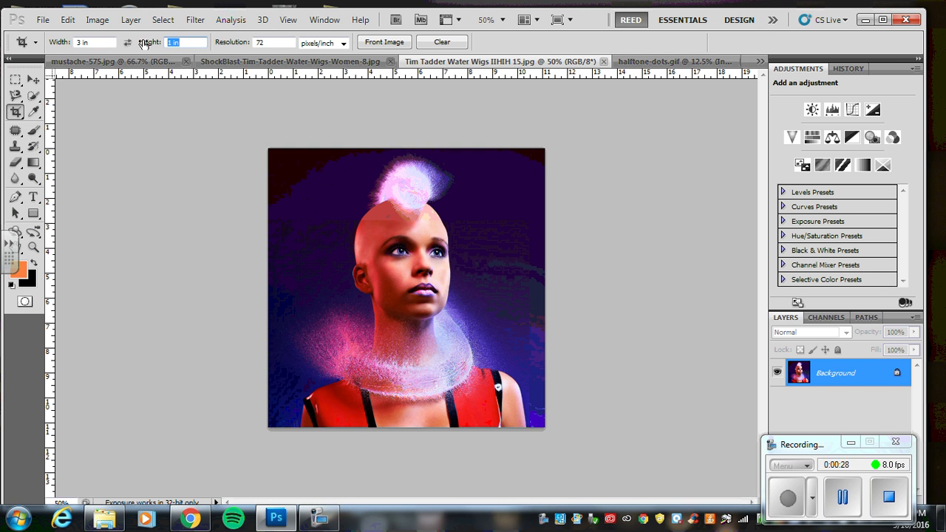
pyautogui.write('5')
pyautogui.press('Tab')
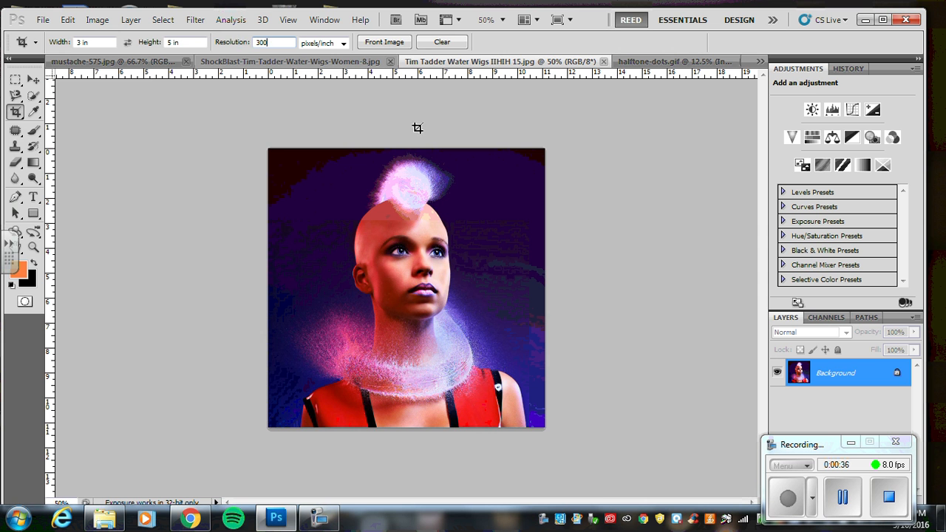
# - Crop the Tim Tadder Water Wigs IIHIH 15.jpg image to the 3 by 5 in format, framing the woman's head and shoulders
pyautogui.moveTo(294, 132); pyautogui.dragTo(568, 522)
pyautogui.moveTo(433, 293); pyautogui.dragTo(448, 320)
pyautogui.press('Return')
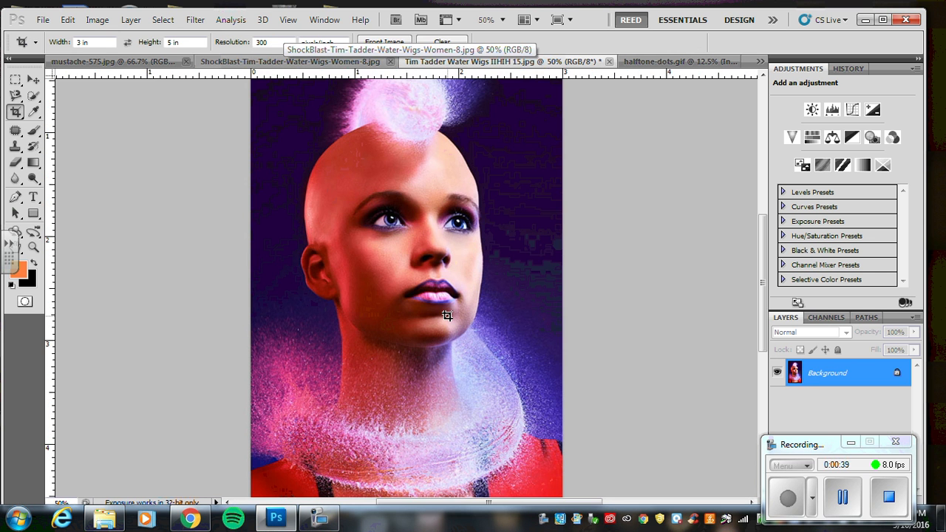
# - Crop mustache-575.jpg to the same 3 by 5 in format around the man and his water wig
pyautogui.click(116, 63)
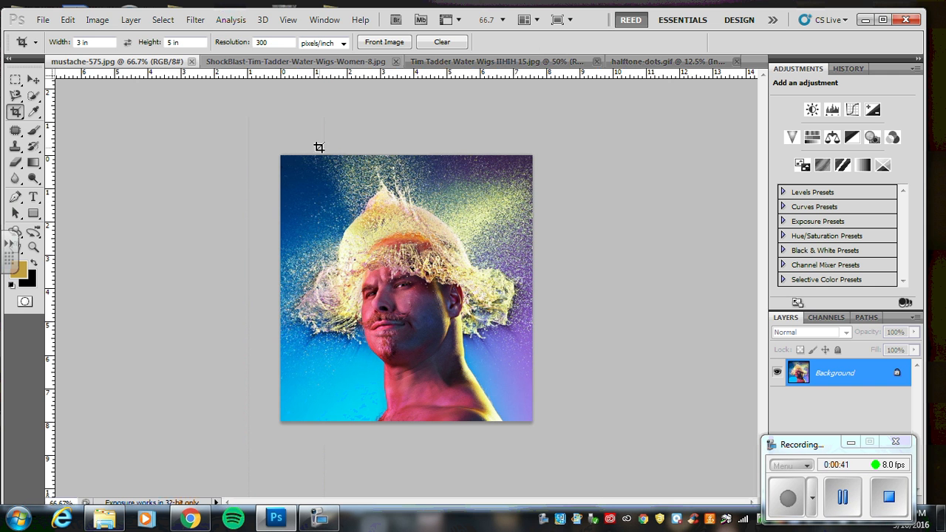
pyautogui.moveTo(317, 146); pyautogui.dragTo(576, 487)
pyautogui.press('Return')
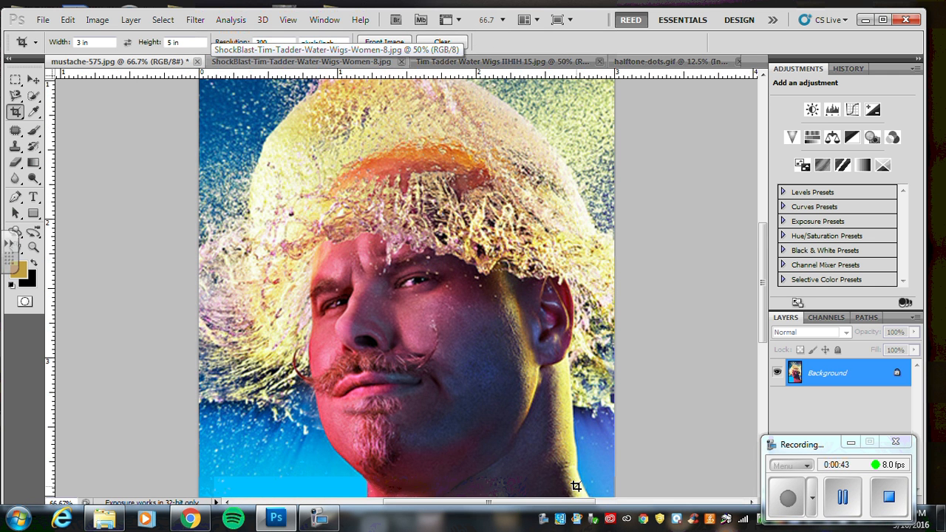
# - Crop ShockBlast-Tim-Tadder-Water-Wigs-Women-8.jpg to 3 by 5 in around the model in blue
pyautogui.click(292, 64)
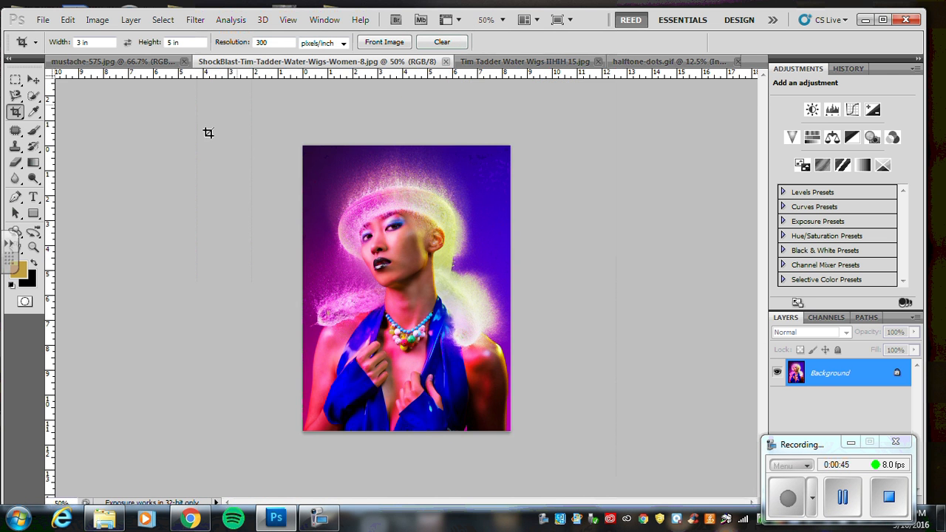
pyautogui.moveTo(317, 146); pyautogui.dragTo(559, 522)
pyautogui.press('Return')
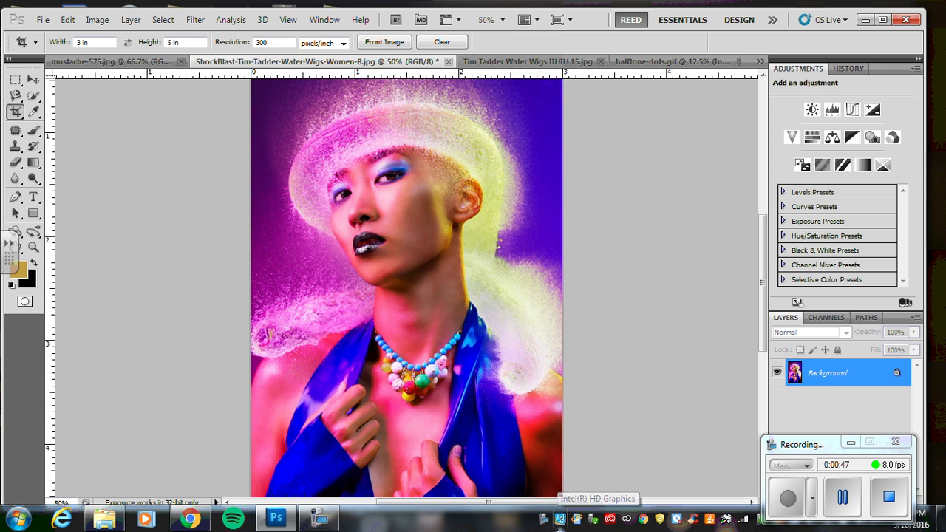
# - Crop the green halftone-dots.gif pattern to 3 by 5 in at 300 pixels/inch
pyautogui.click(606, 64)
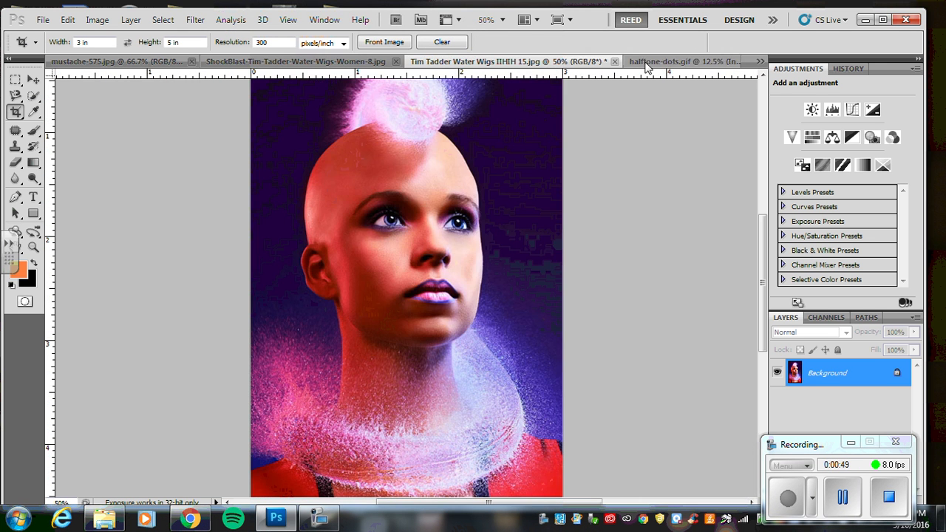
pyautogui.click(669, 62)
pyautogui.moveTo(245, 112); pyautogui.dragTo(813, 529)
pyautogui.press('Return')
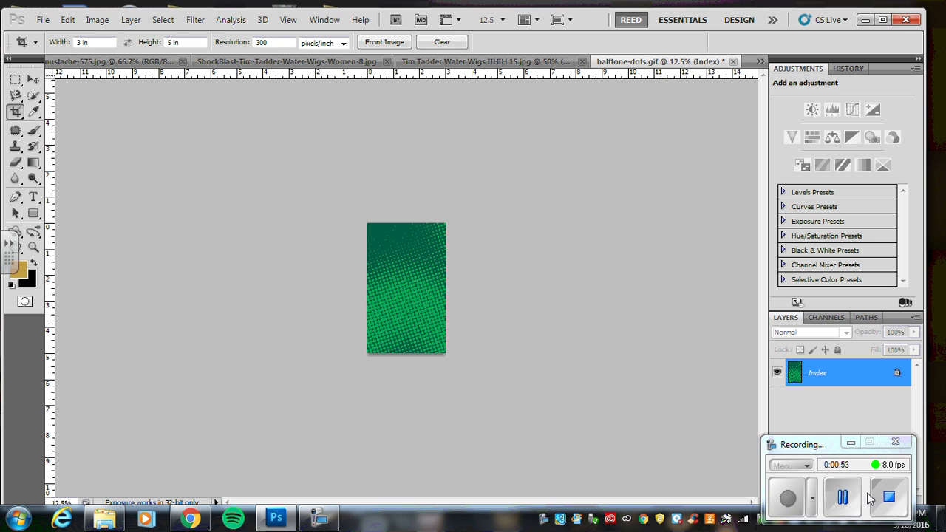
pyautogui.click(787, 504)
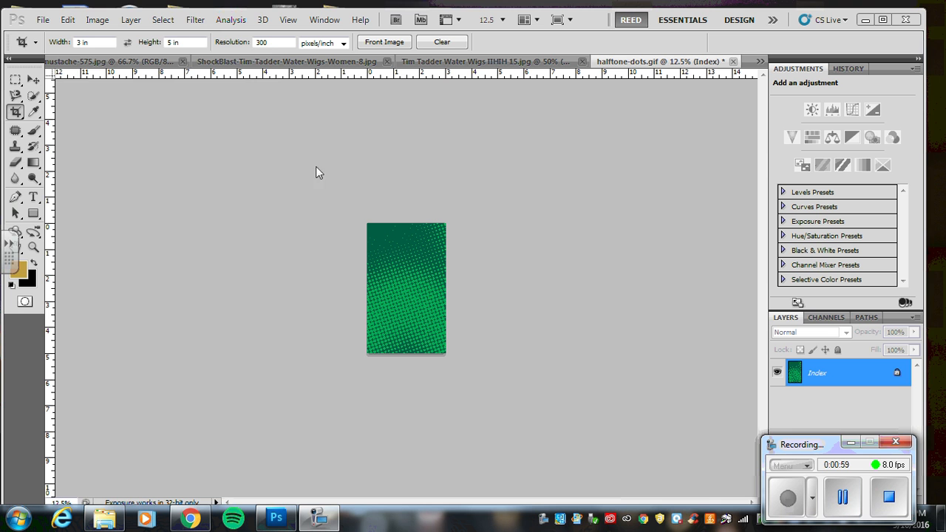
# - Start a new document measured in inches with a resolution of 300 pixels/inch
pyautogui.click(72, 23)
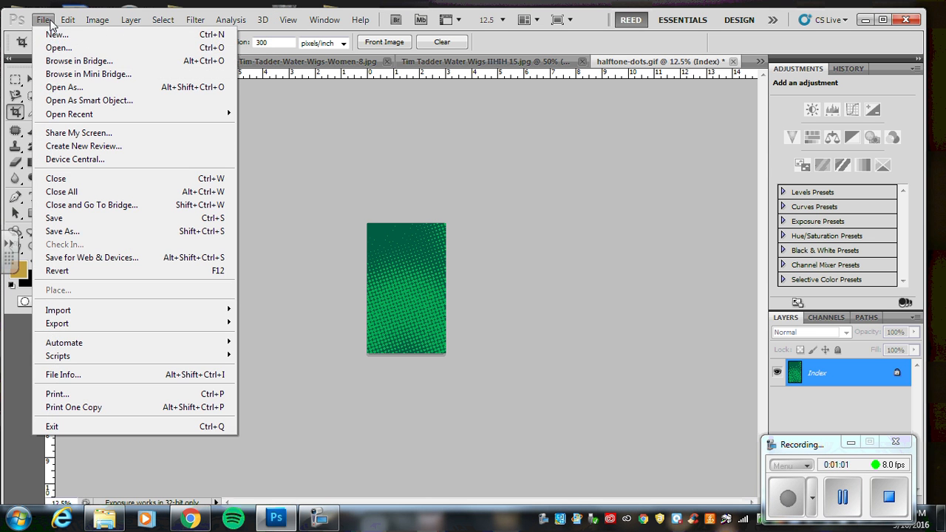
pyautogui.click(55, 12)
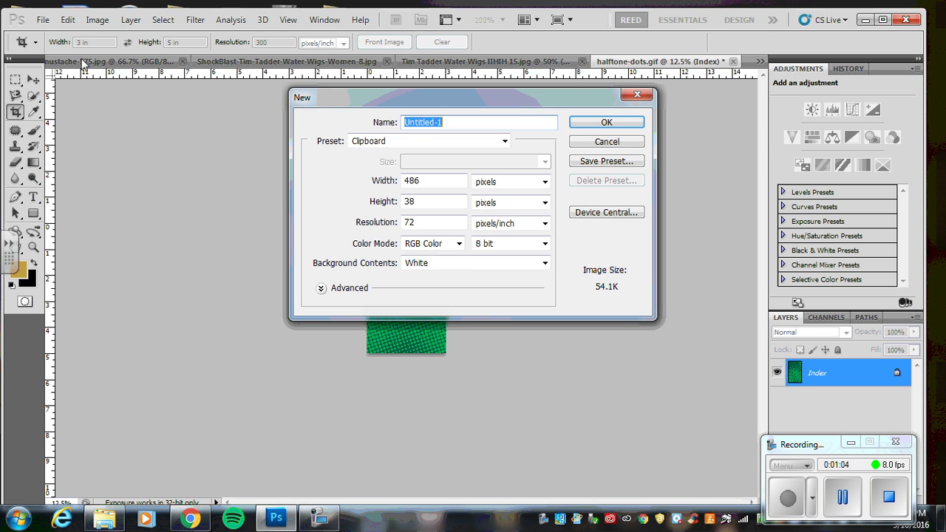
pyautogui.click(512, 182)
pyautogui.click(496, 210)
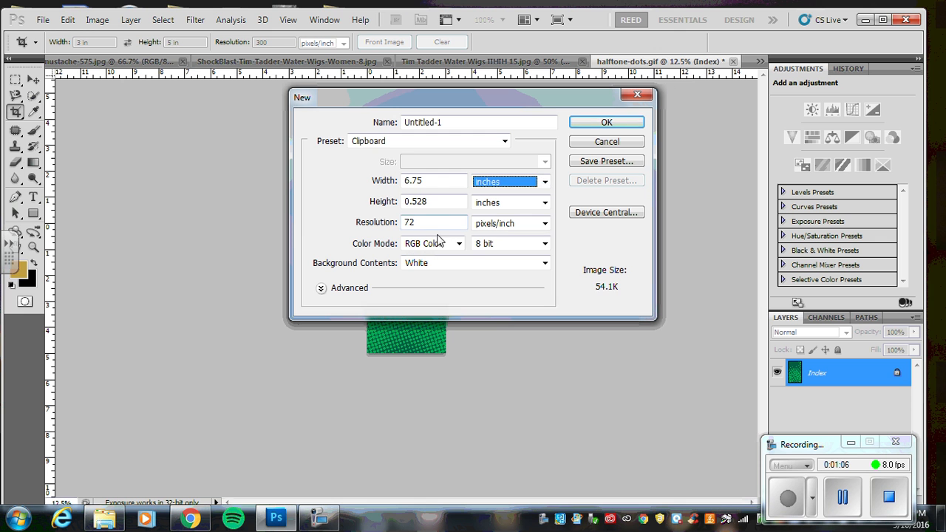
pyautogui.moveTo(428, 222); pyautogui.dragTo(375, 226)
pyautogui.write('300')
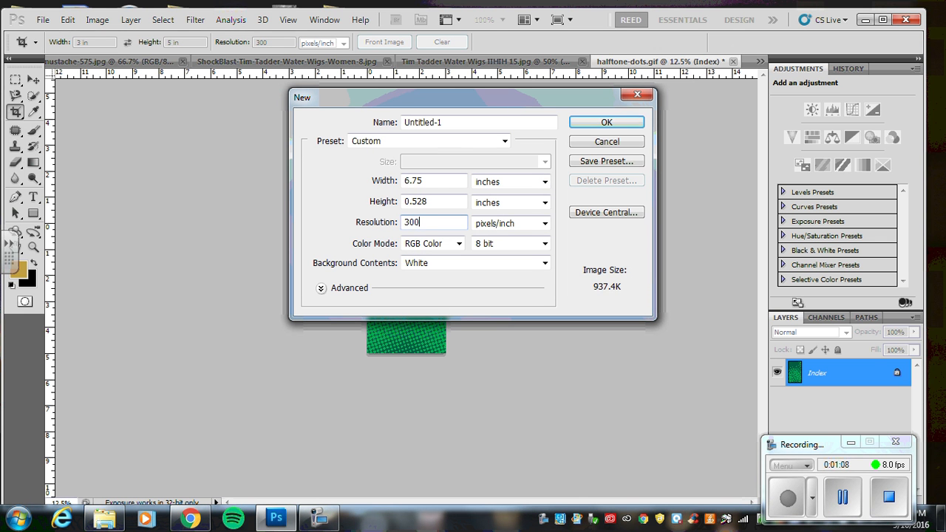
# - Set the new document's width to 9 inches and height to 5 inches, and create it
pyautogui.click(436, 179)
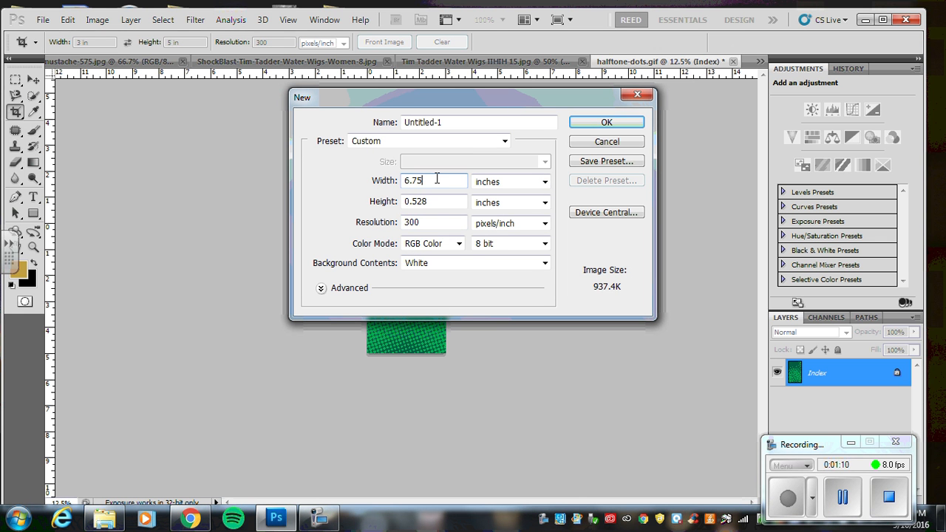
pyautogui.moveTo(437, 179); pyautogui.dragTo(358, 171)
pyautogui.write('3')
pyautogui.moveTo(441, 201); pyautogui.dragTo(384, 201)
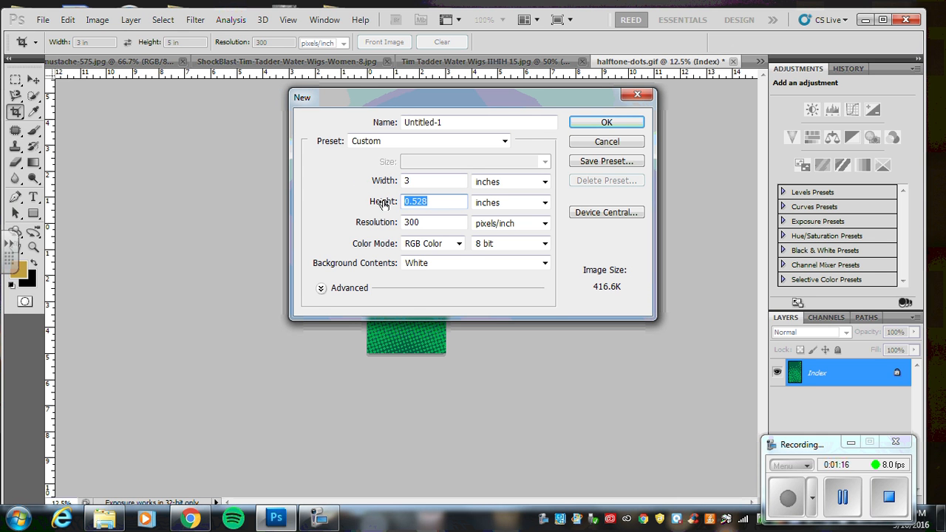
pyautogui.write('5')
pyautogui.moveTo(434, 180); pyautogui.dragTo(394, 180)
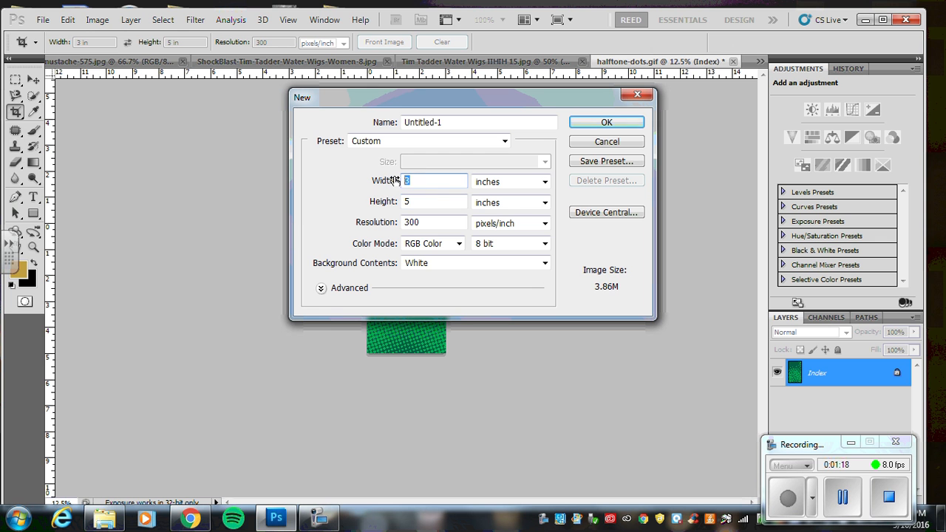
pyautogui.write('9')
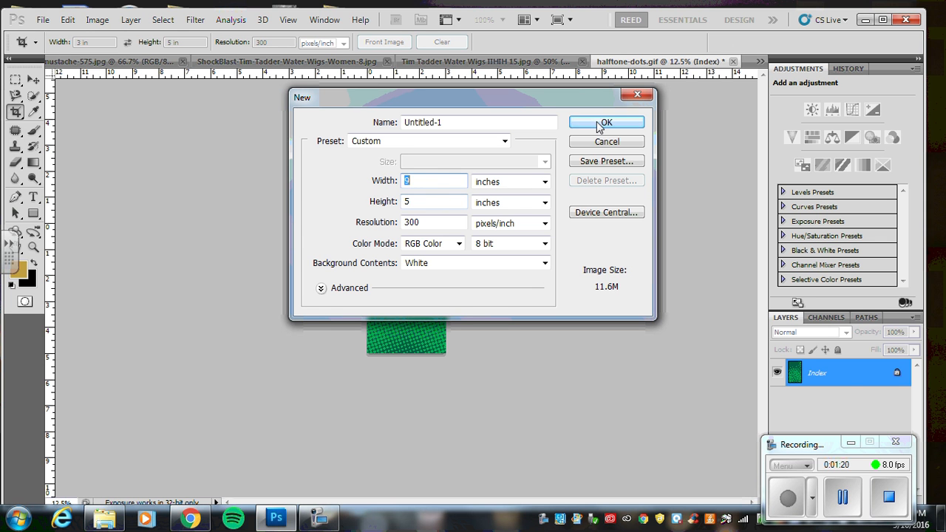
pyautogui.click(601, 124)
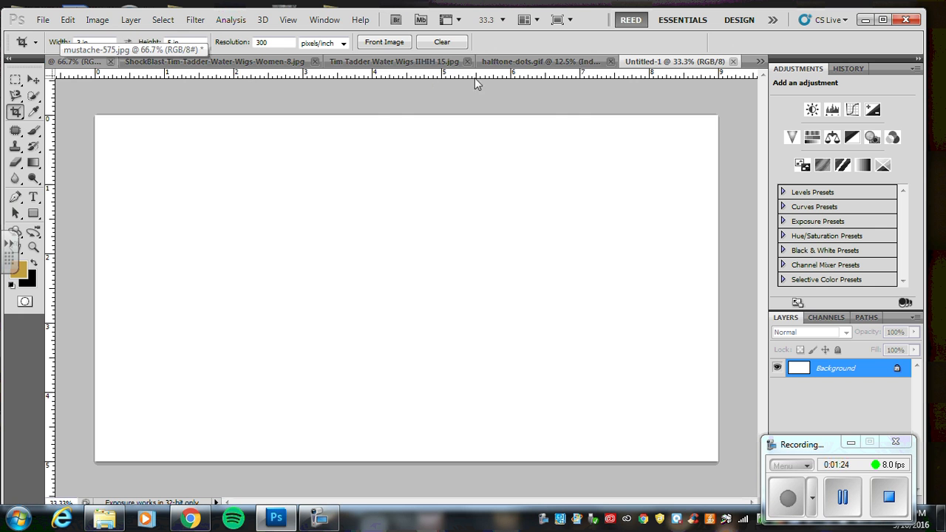
# - Copy the whole cropped Tim Tadder Water Wigs IIHIH 15.jpg image and paste it into the blank Untitled-1 document
pyautogui.click(399, 61)
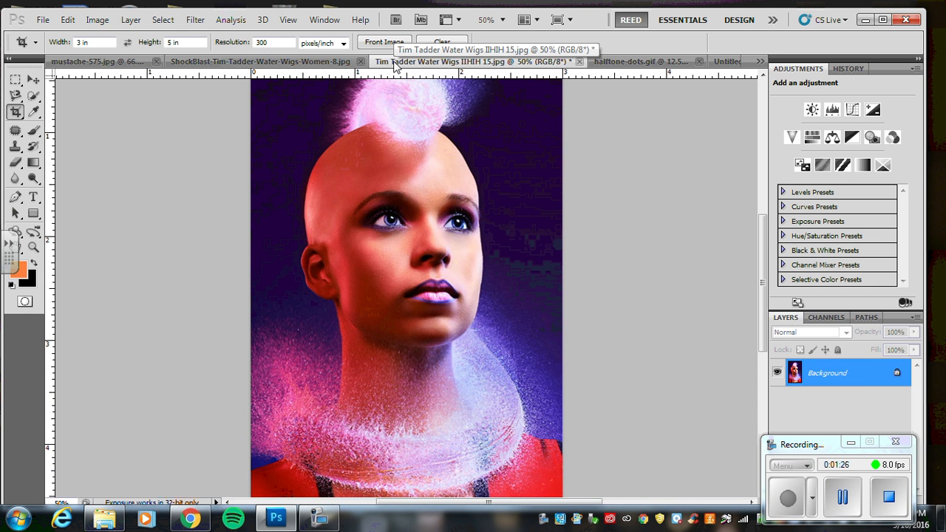
pyautogui.hotkey('ctrl', '-')
pyautogui.hotkey('ctrl', '-')
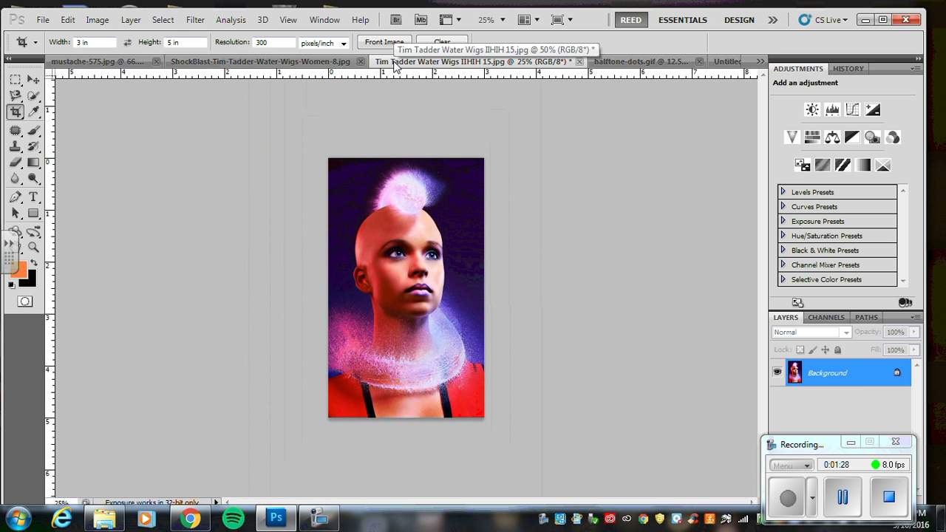
pyautogui.hotkey('ctrl', 'a')
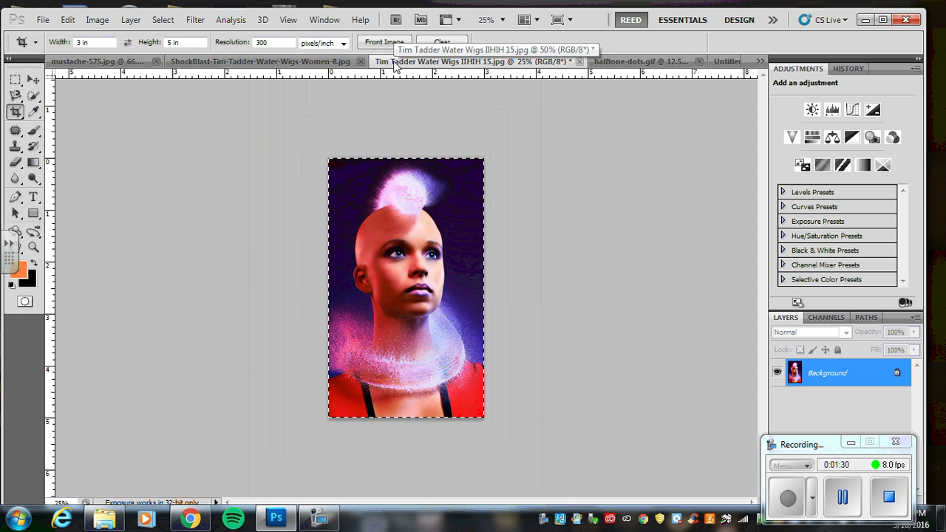
pyautogui.click(726, 63)
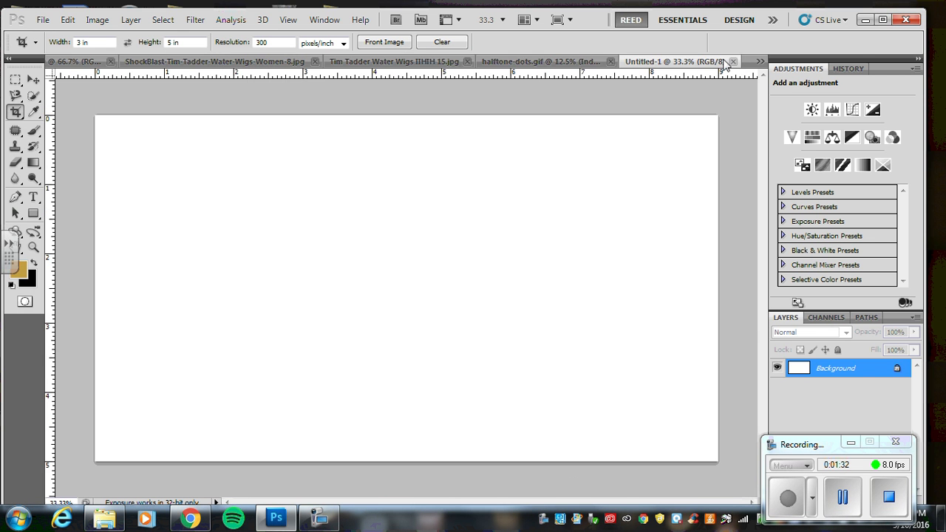
pyautogui.hotkey('ctrl', 'v')
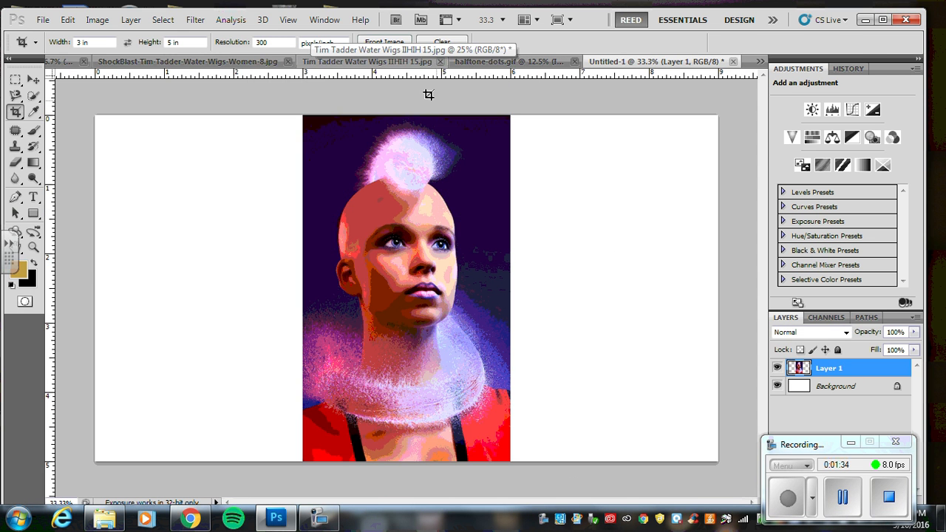
# - Copy the whole cropped ShockBlast-Tim-Tadder-Water-Wigs-Women-8.jpg image and paste it into Untitled-1
pyautogui.click(142, 63)
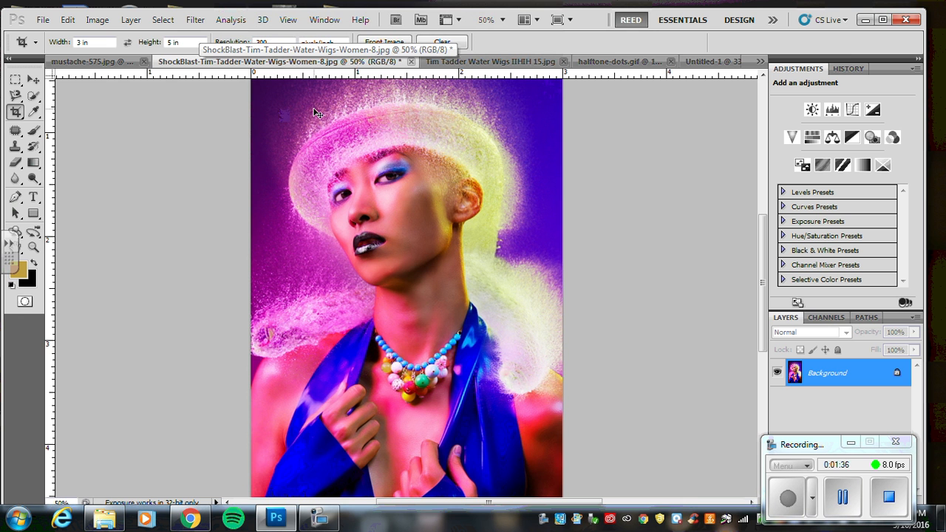
pyautogui.click(712, 64)
pyautogui.hotkey('ctrl', 'v')
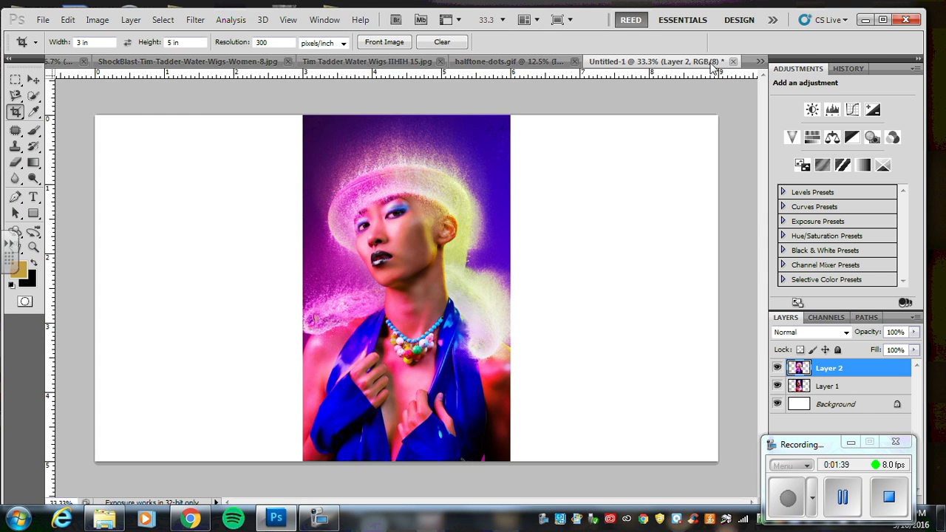
# - Move the pasted model in blue to the right third of the canvas and nudge it flush with the centre picture
pyautogui.click(15, 79)
pyautogui.click(33, 80)
pyautogui.moveTo(405, 204); pyautogui.dragTo(609, 204)
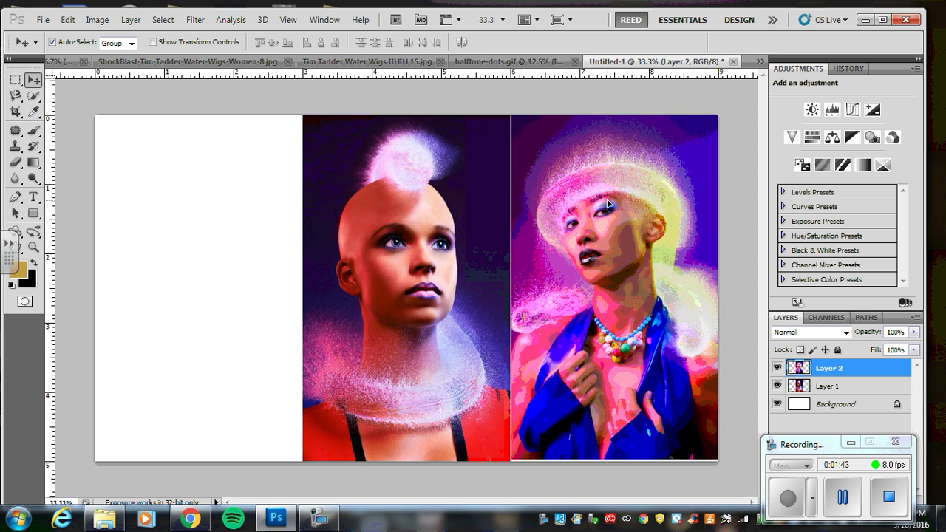
pyautogui.press('Left')
pyautogui.press('Left')
pyautogui.press('Down')
pyautogui.press('Down')
pyautogui.press('Down')
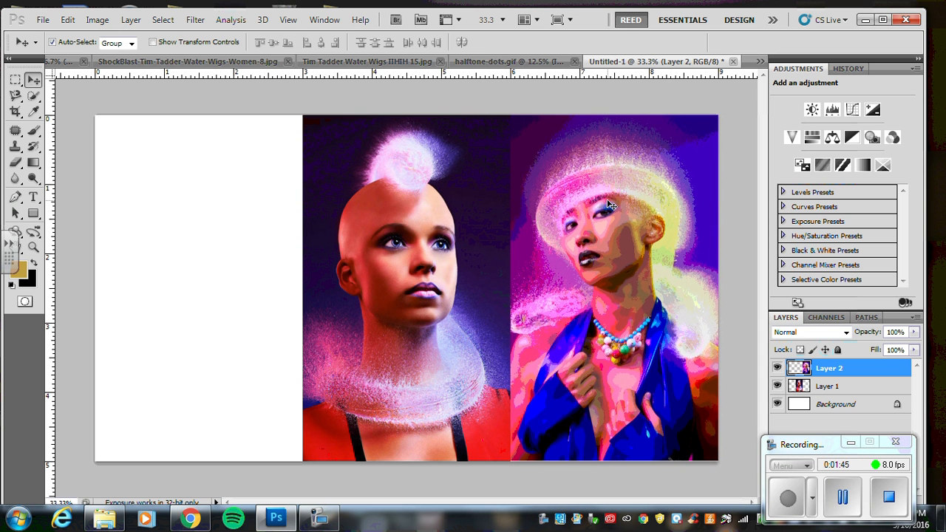
# - Copy the whole cropped mustache-575.jpg image into Untitled-1 and move it to the empty left third of the canvas
pyautogui.click(65, 62)
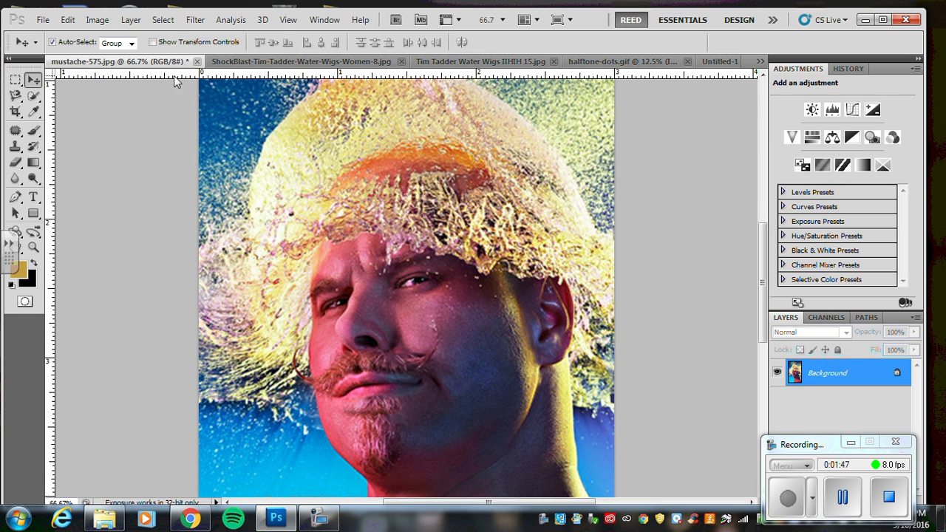
pyautogui.click(715, 63)
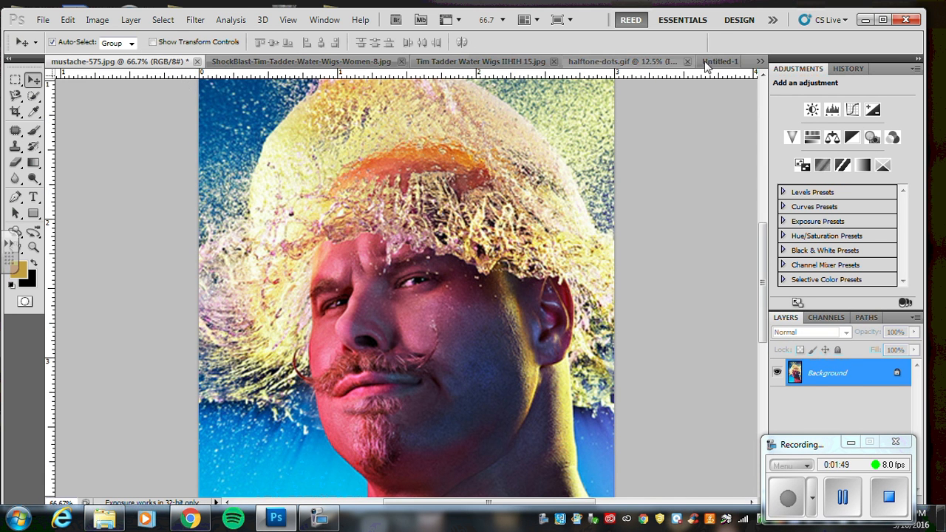
pyautogui.moveTo(715, 66); pyautogui.dragTo(675, 86)
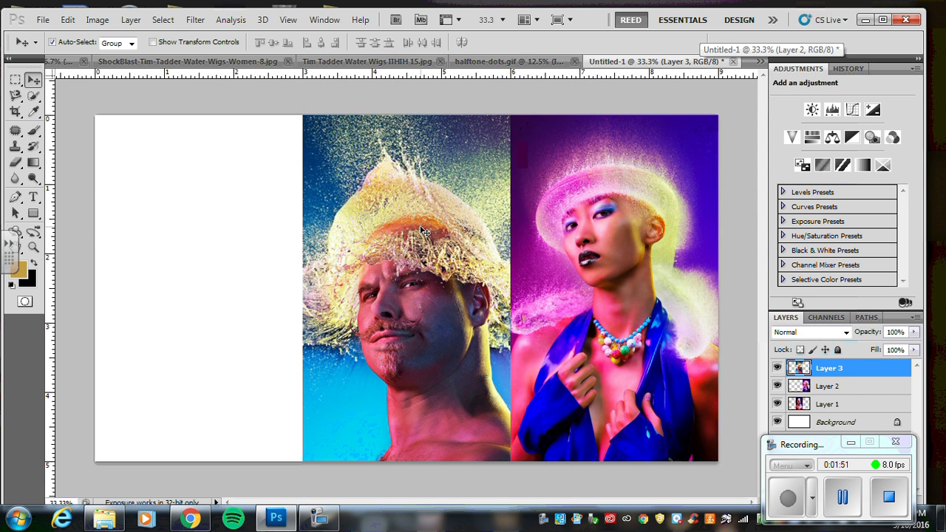
pyautogui.moveTo(426, 231); pyautogui.dragTo(216, 229)
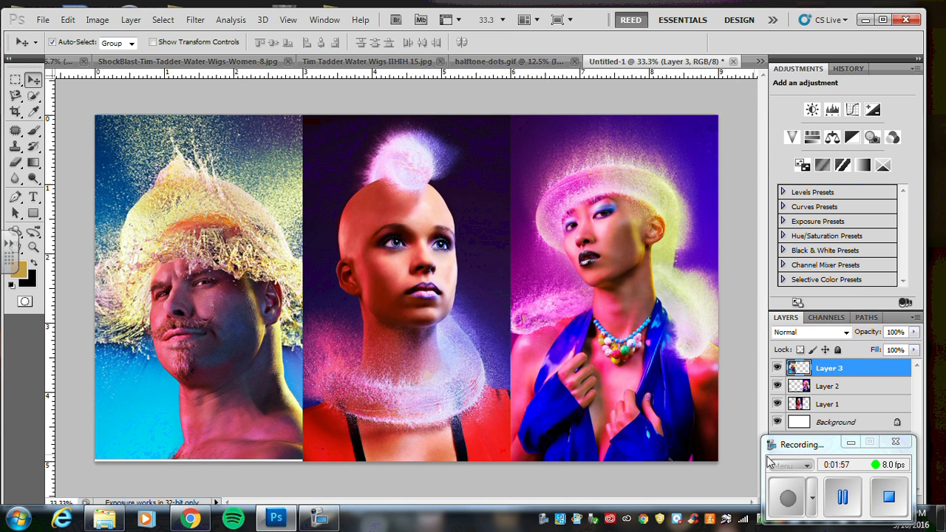
pyautogui.click(842, 497)
pyautogui.click(842, 497)
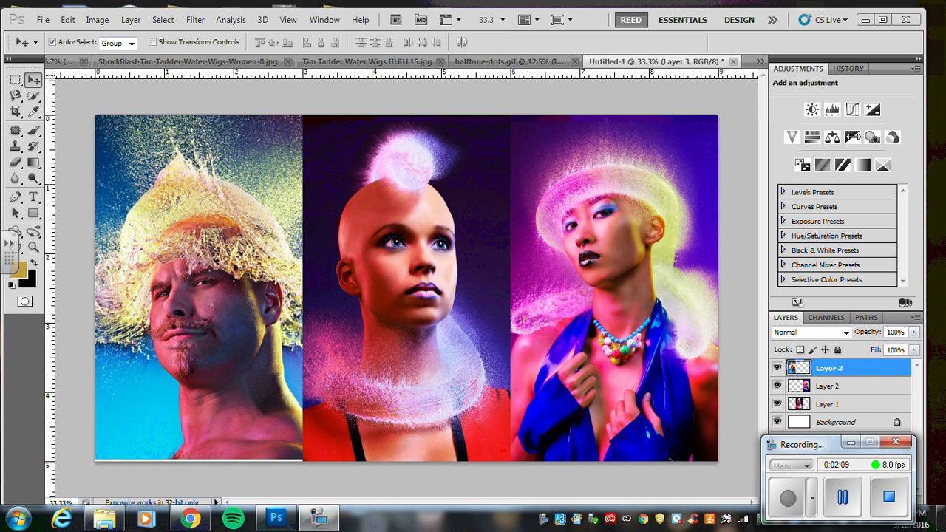
# - Add a Black & White adjustment layer with the Default preset above the three portraits, and hide it
pyautogui.click(853, 140)
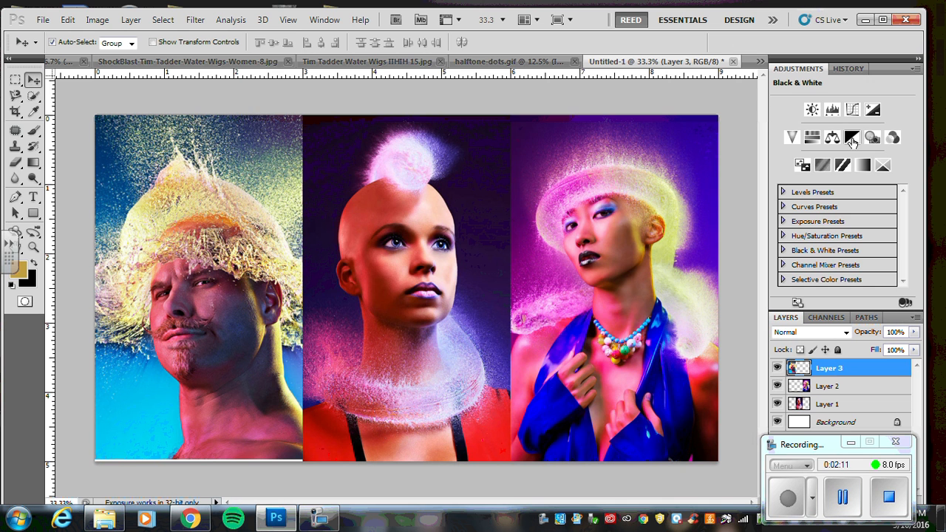
pyautogui.click(853, 138)
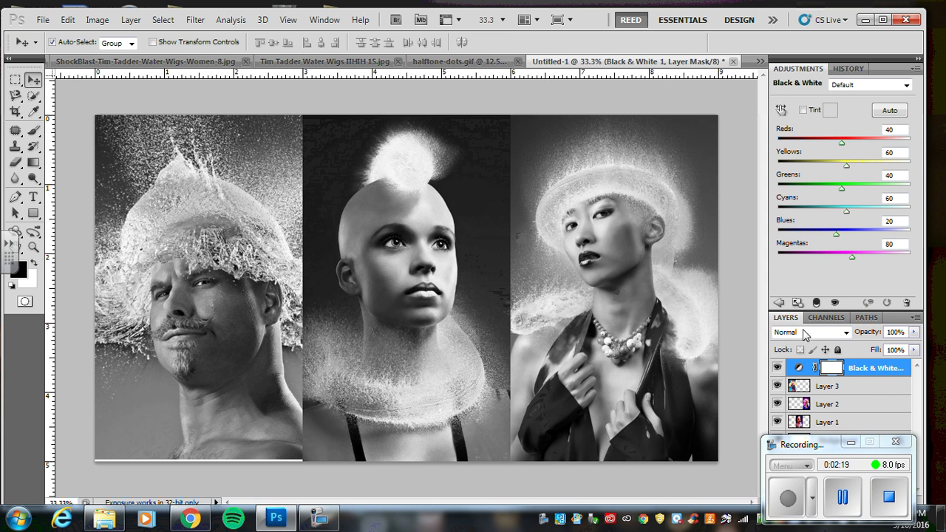
pyautogui.click(777, 367)
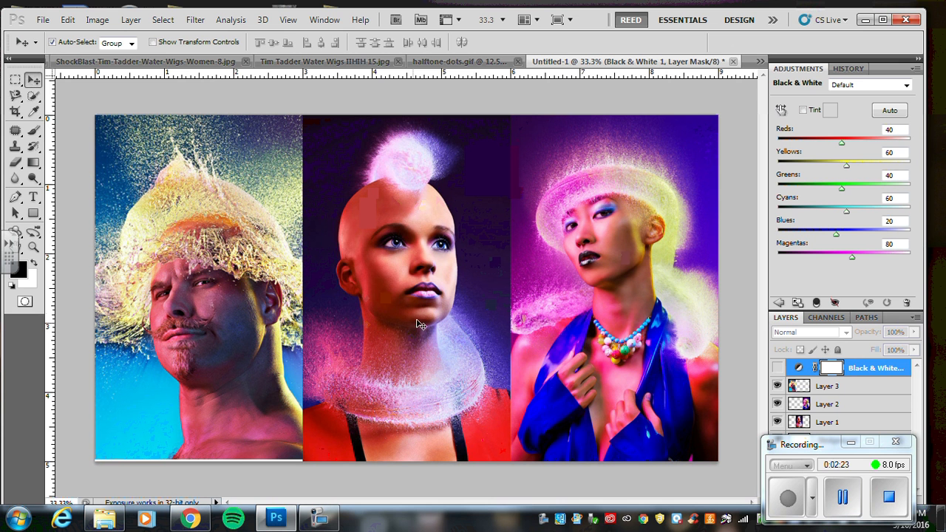
pyautogui.click(102, 22)
pyautogui.moveTo(105, 59)
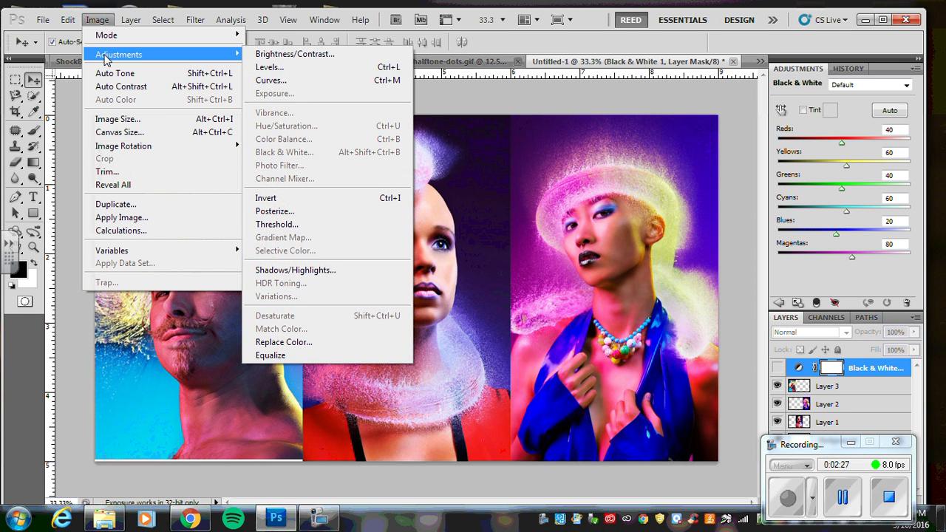
pyautogui.click(97, 22)
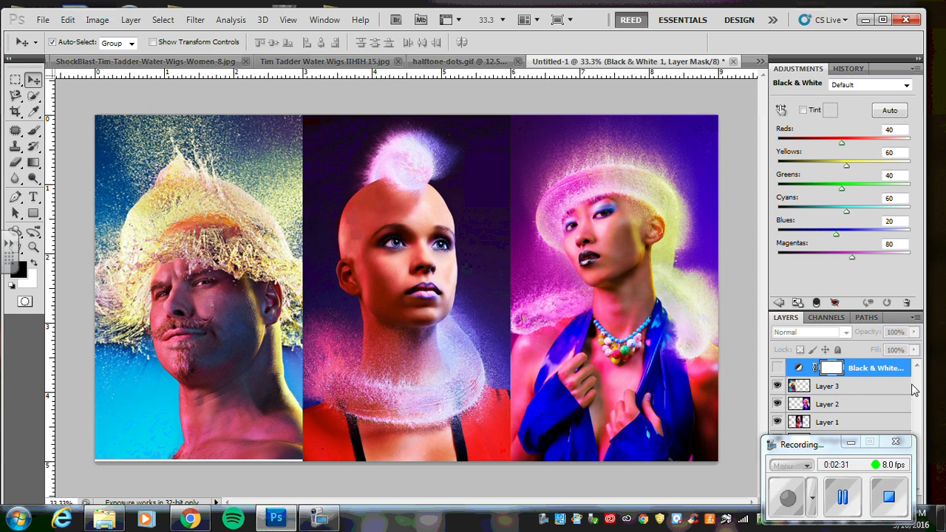
# - Select Layer 1 with the centre portrait and switch its visibility off and back on
pyautogui.click(835, 423)
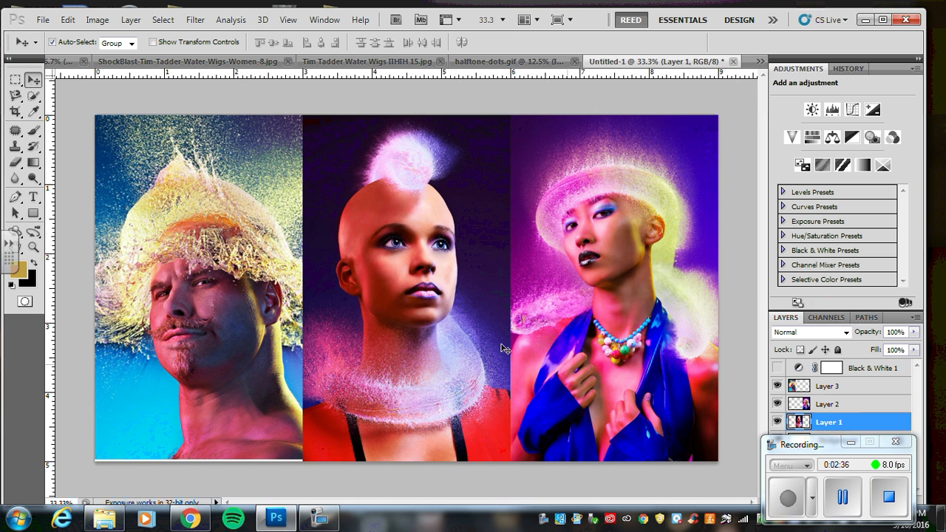
pyautogui.click(777, 422)
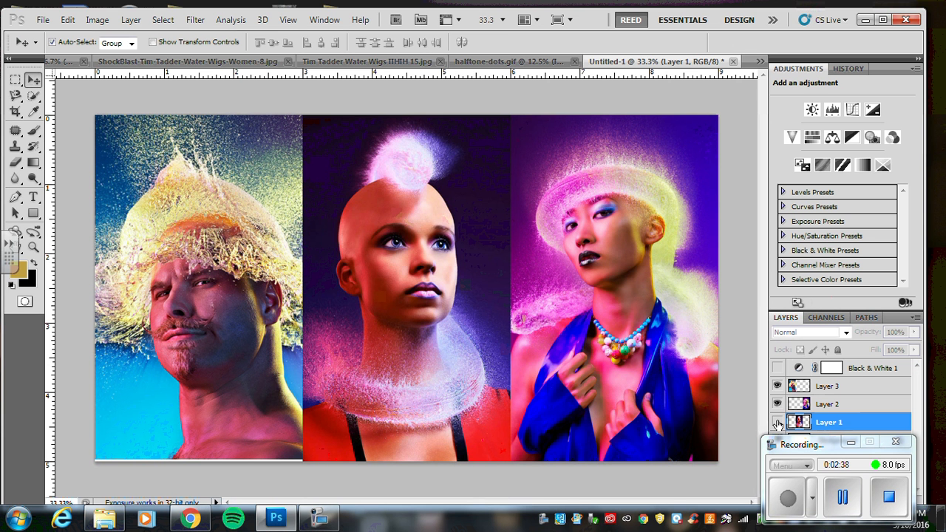
pyautogui.click(777, 422)
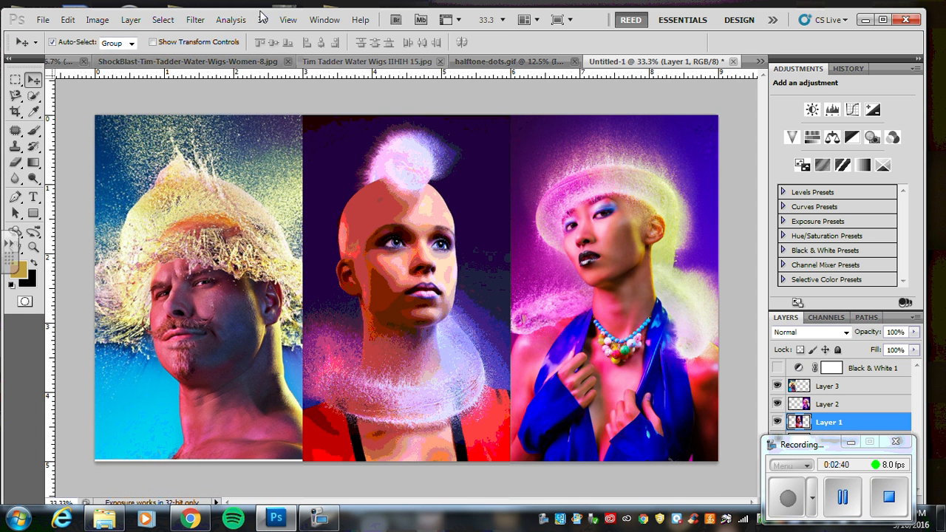
pyautogui.click(97, 20)
pyautogui.moveTo(110, 56)
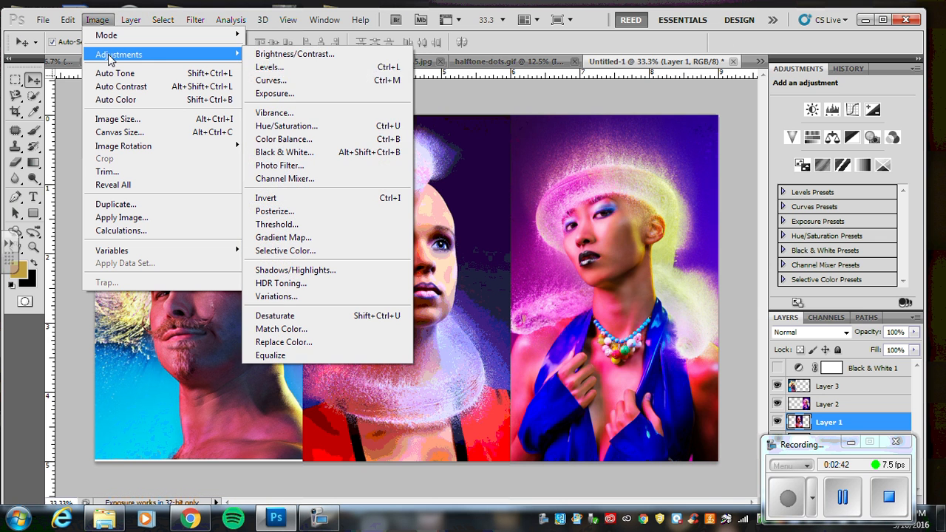
pyautogui.click(303, 152)
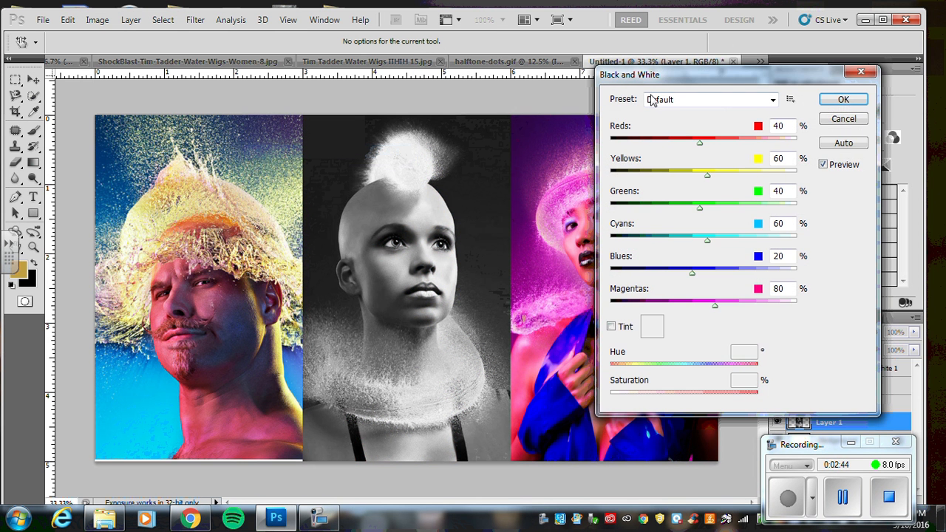
pyautogui.moveTo(663, 75); pyautogui.dragTo(791, 76)
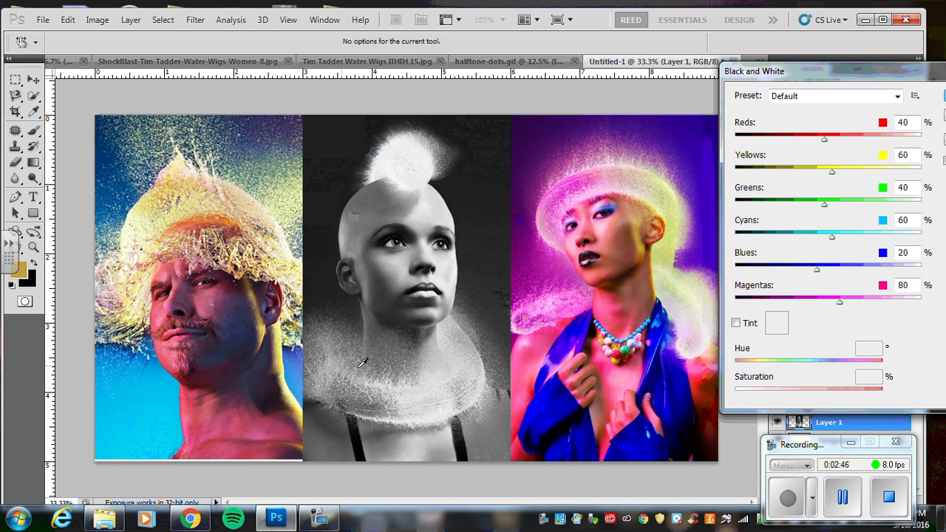
pyautogui.moveTo(810, 74); pyautogui.dragTo(648, 65)
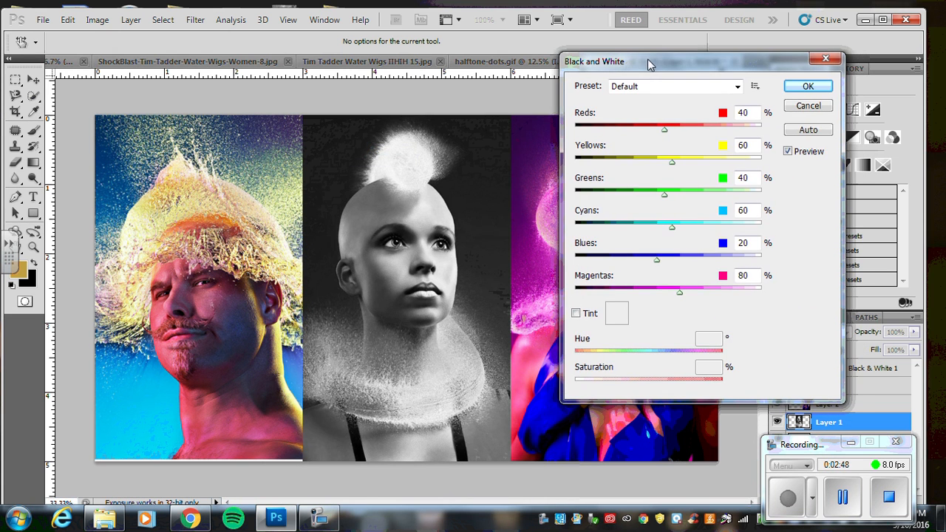
pyautogui.click(806, 105)
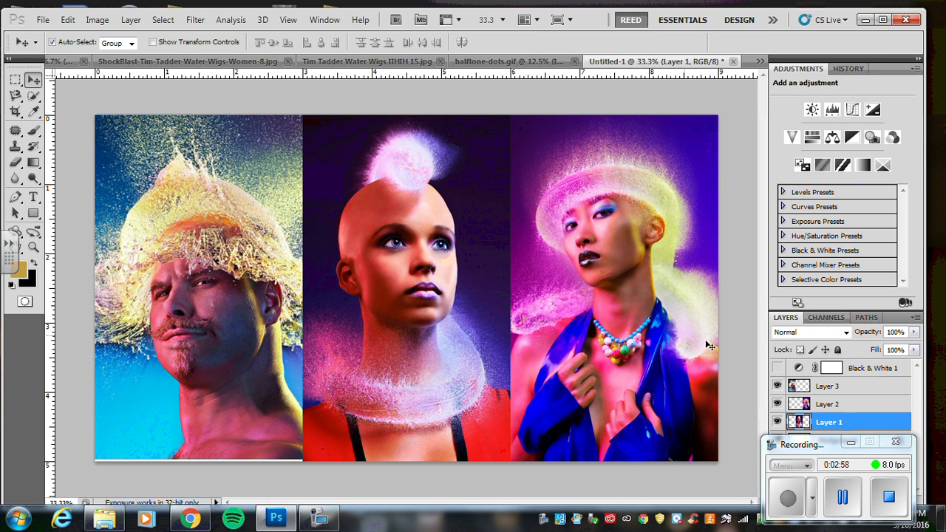
# - Apply a Selective Color adjustment to the centre portrait's layer, setting Magenta to -100% for the Reds
pyautogui.click(98, 20)
pyautogui.moveTo(117, 55)
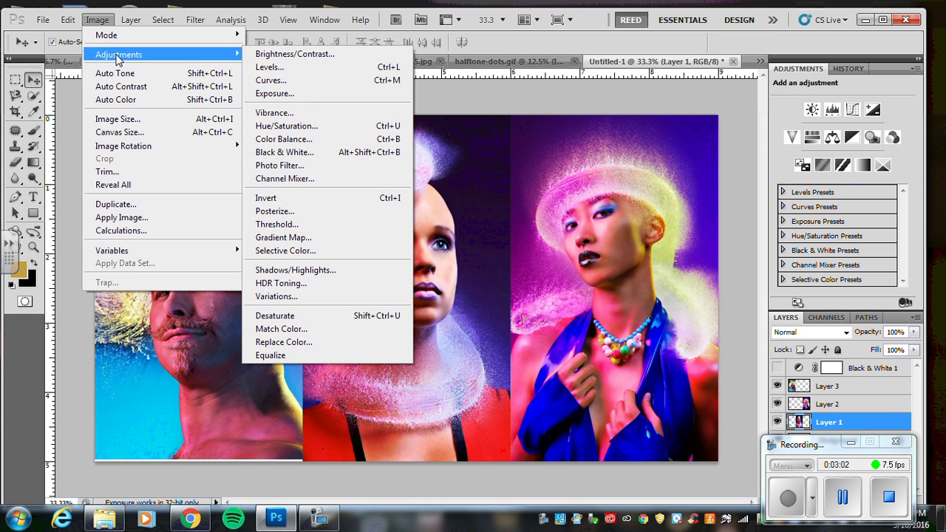
pyautogui.click(296, 250)
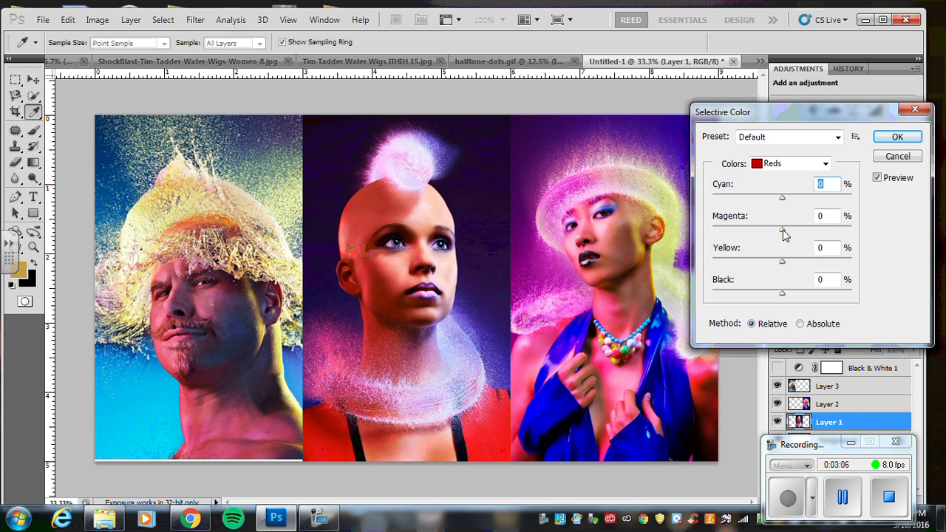
pyautogui.moveTo(782, 228); pyautogui.dragTo(712, 234)
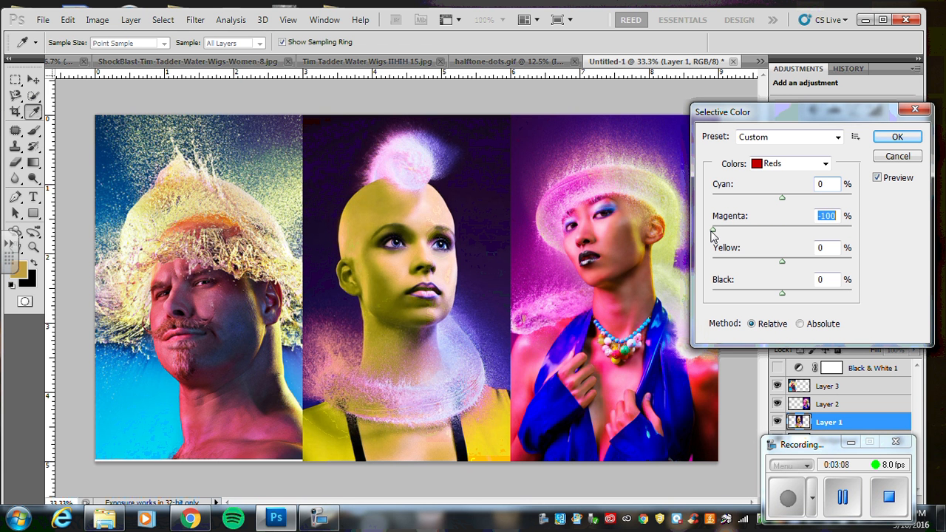
pyautogui.click(897, 137)
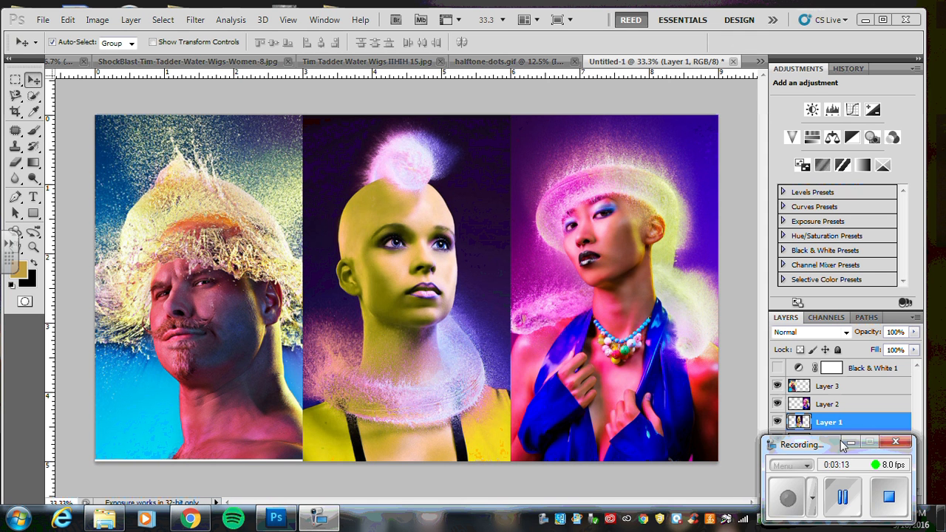
# - Enlarge the canvas to 10 by 6 inches around the centre anchor, with a white extension color
pyautogui.moveTo(836, 449); pyautogui.dragTo(641, 458)
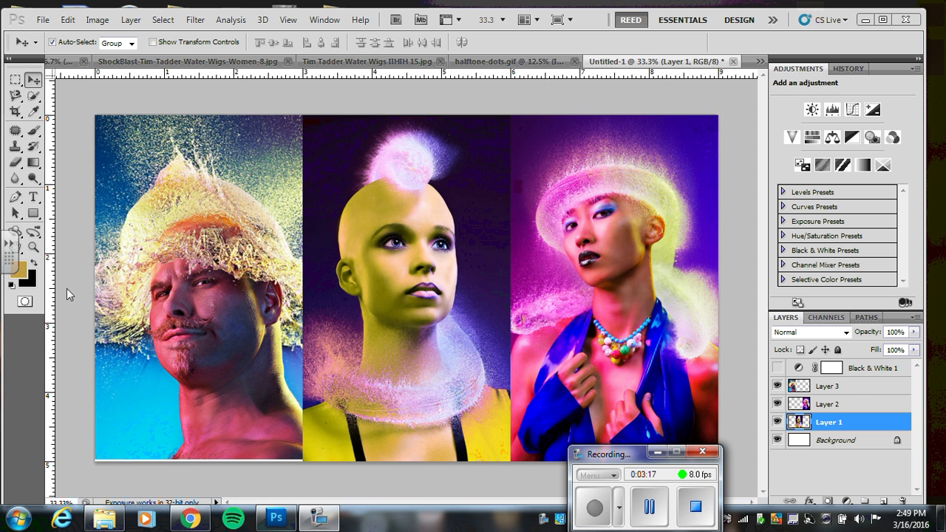
pyautogui.click(97, 20)
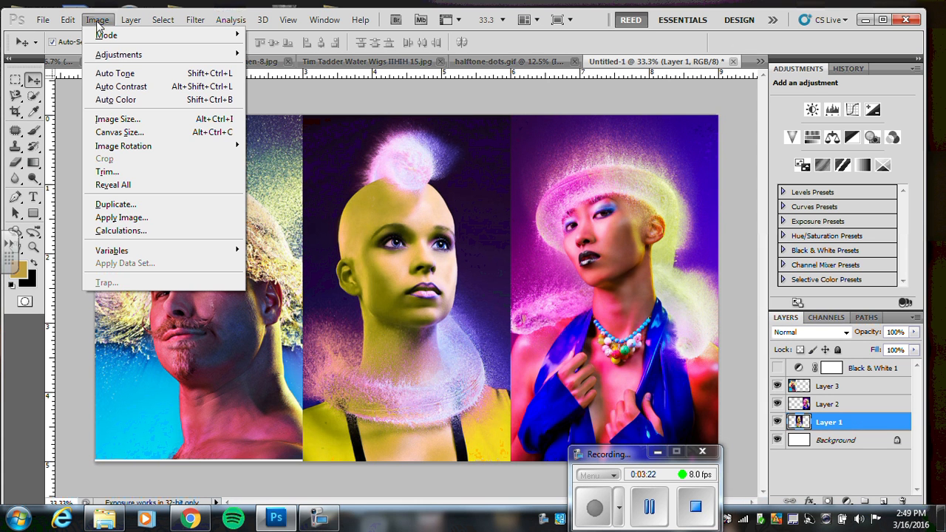
pyautogui.click(139, 138)
pyautogui.doubleClick(457, 183)
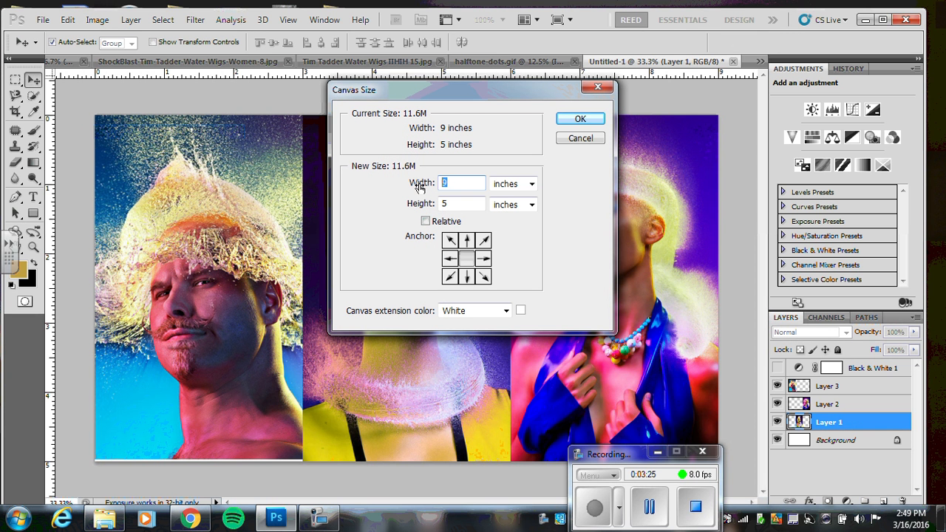
pyautogui.write('10')
pyautogui.press('Tab')
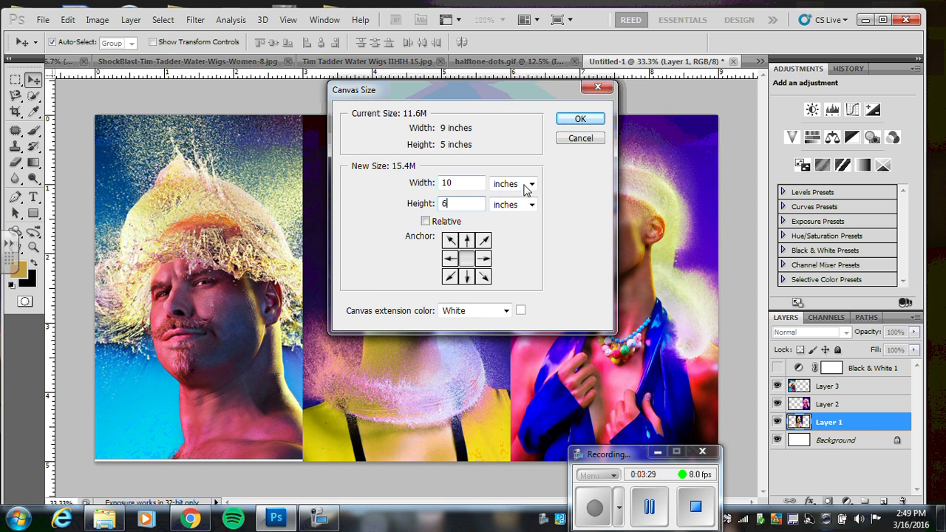
pyautogui.click(583, 121)
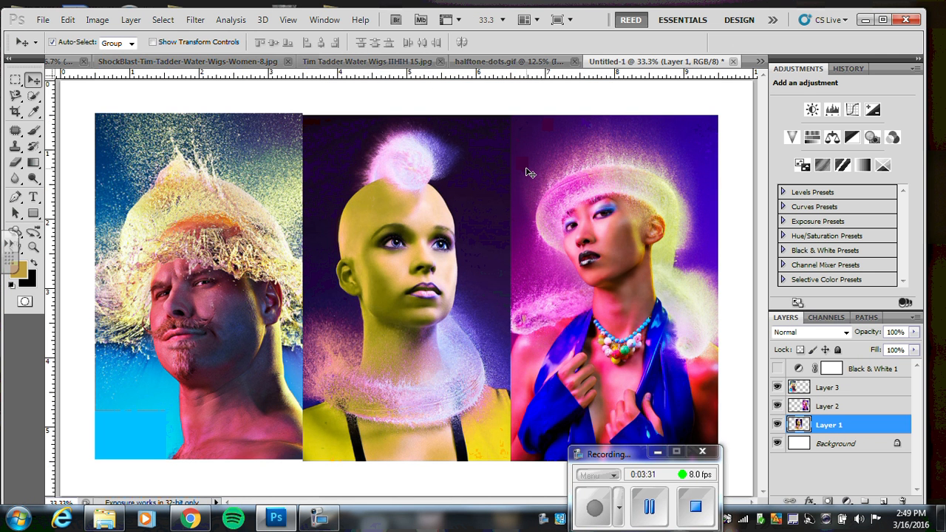
# - Nudge the left portrait on Layer 3 down until it lines up with the other two portraits
pyautogui.hotkey('ctrl', '-')
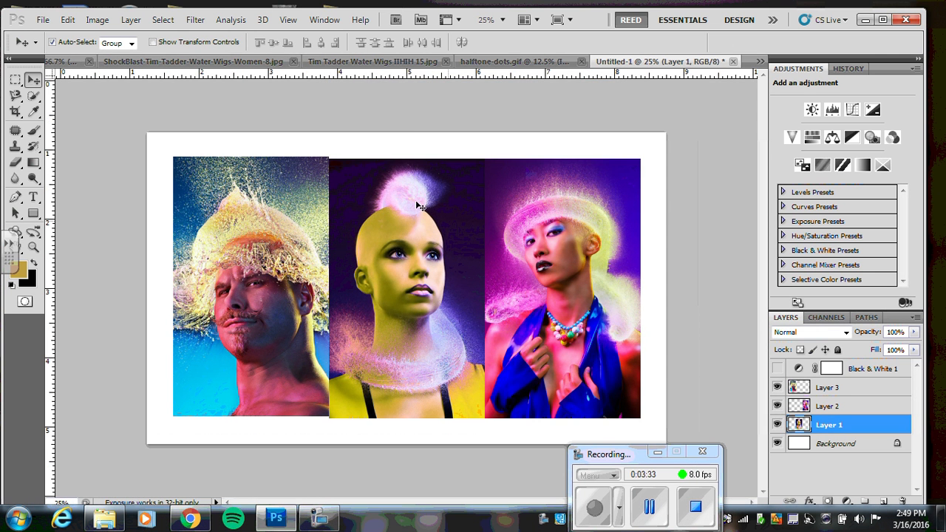
pyautogui.click(820, 388)
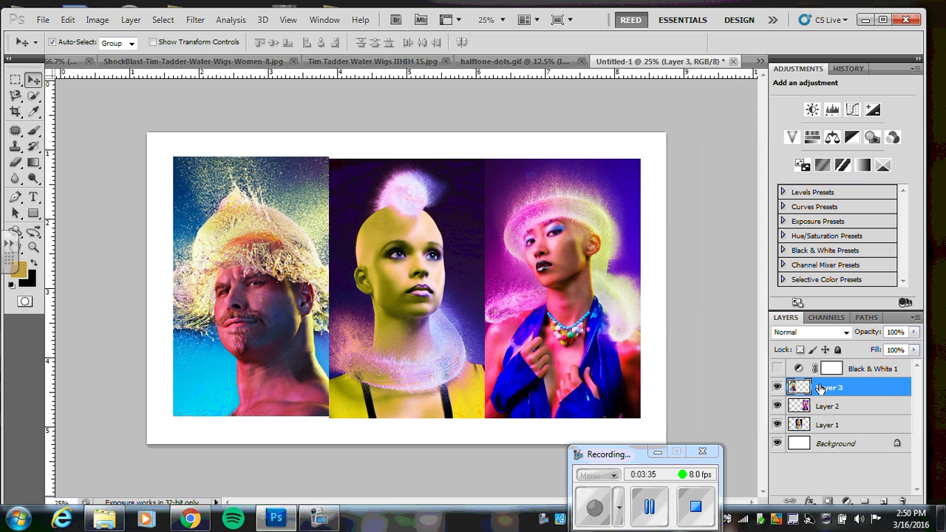
pyautogui.hotkey('shift', 'Down')
pyautogui.hotkey('shift', 'Down')
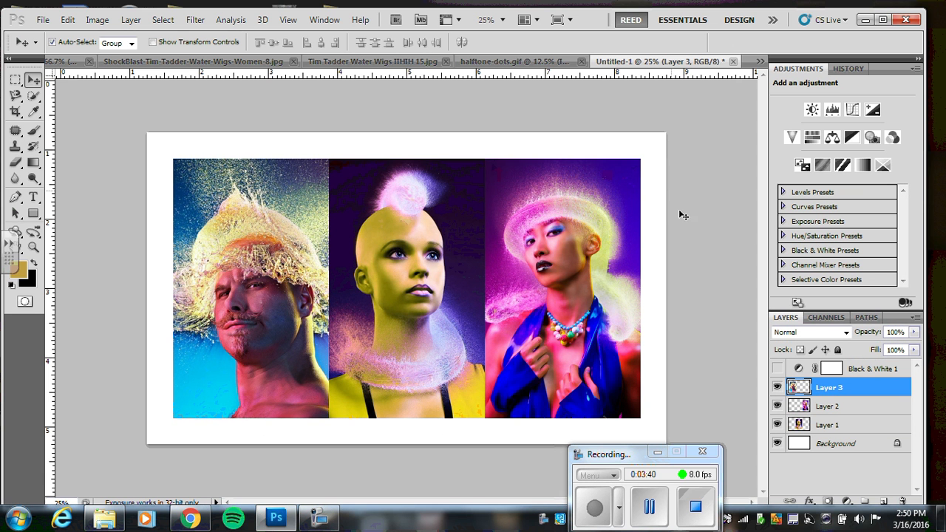
# - Select the Background layer and set the foreground color to the bright blue 01c8f1 sampled from the left portrait's backdrop
pyautogui.click(831, 446)
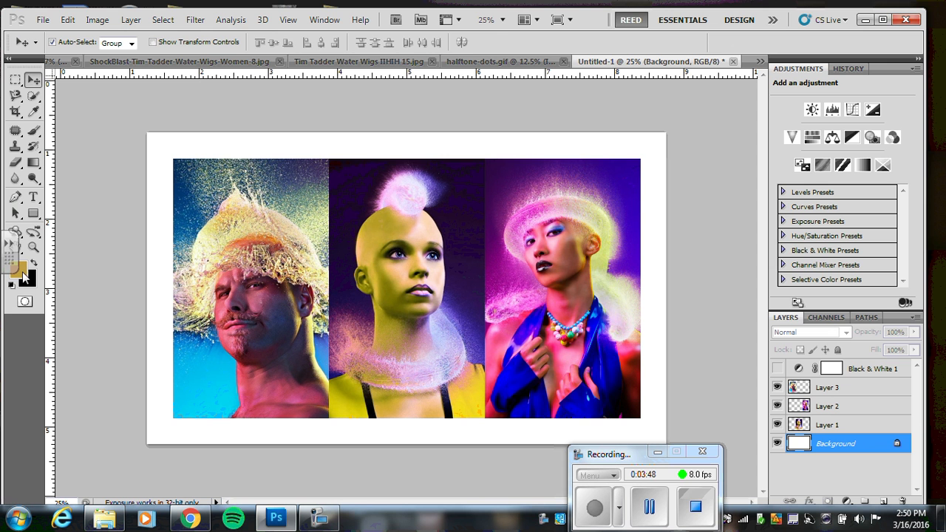
pyautogui.click(22, 274)
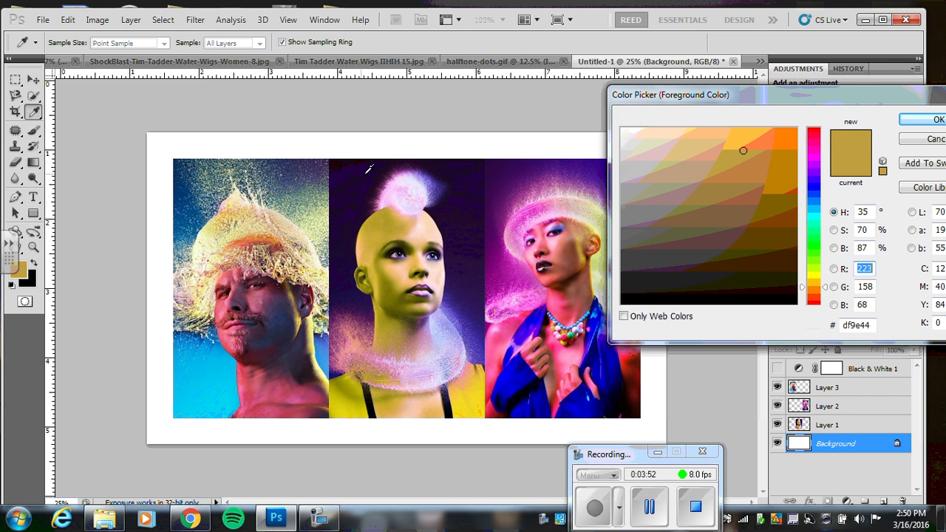
pyautogui.click(692, 235)
pyautogui.click(814, 184)
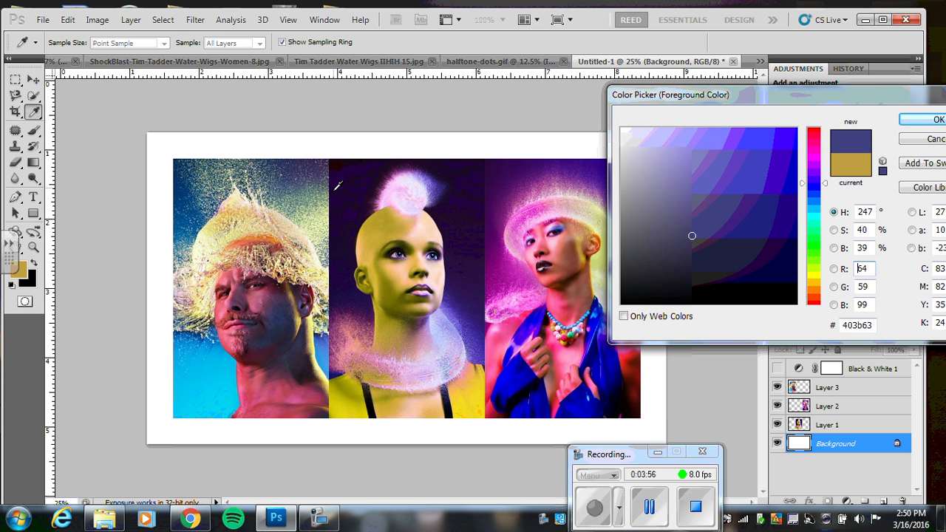
pyautogui.click(216, 373)
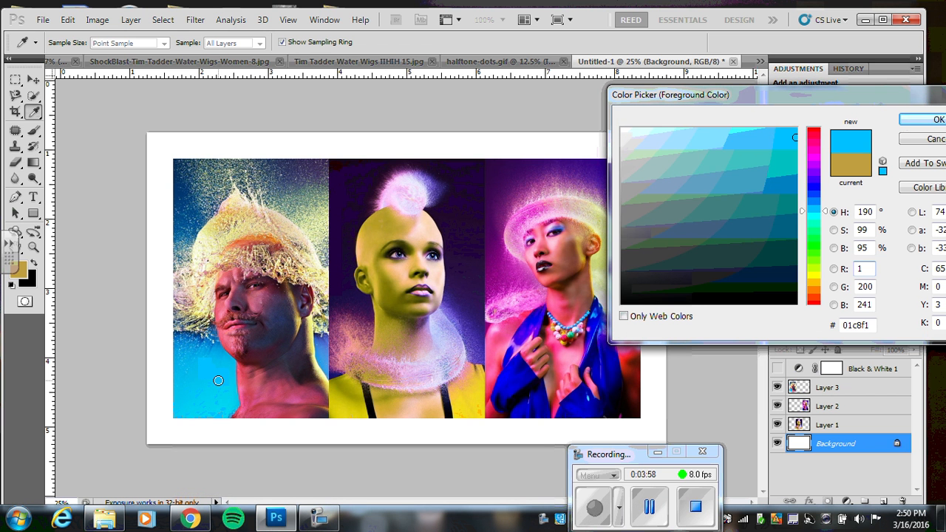
pyautogui.click(918, 121)
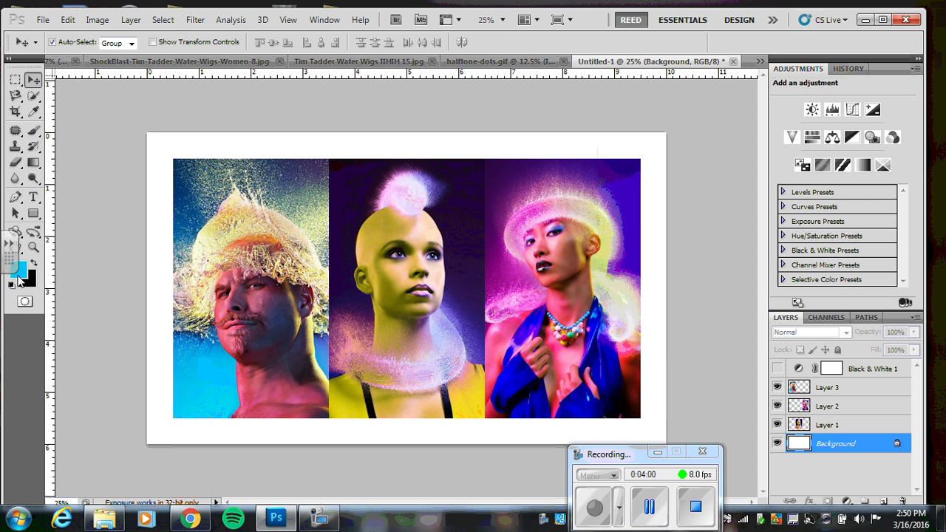
# - Set the background color to the red db244f sampled from the chest area of the right portrait
pyautogui.click(32, 282)
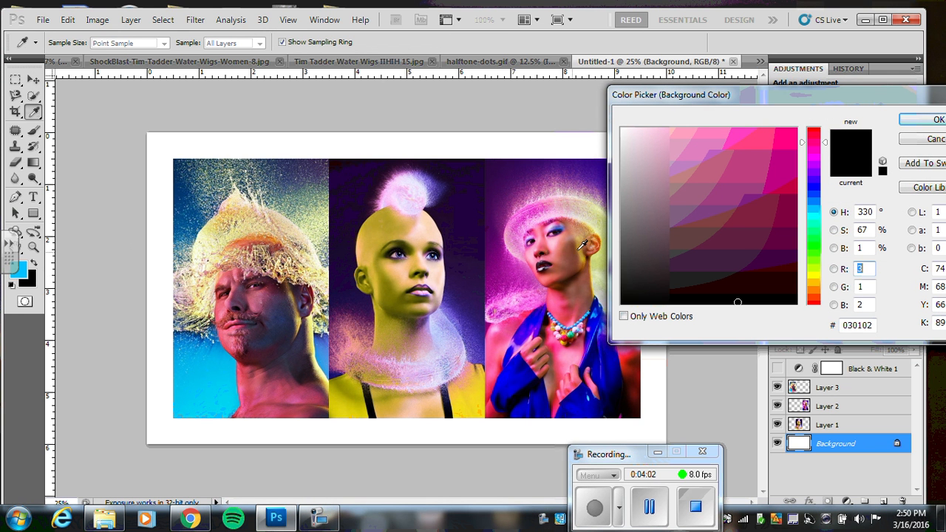
pyautogui.click(556, 342)
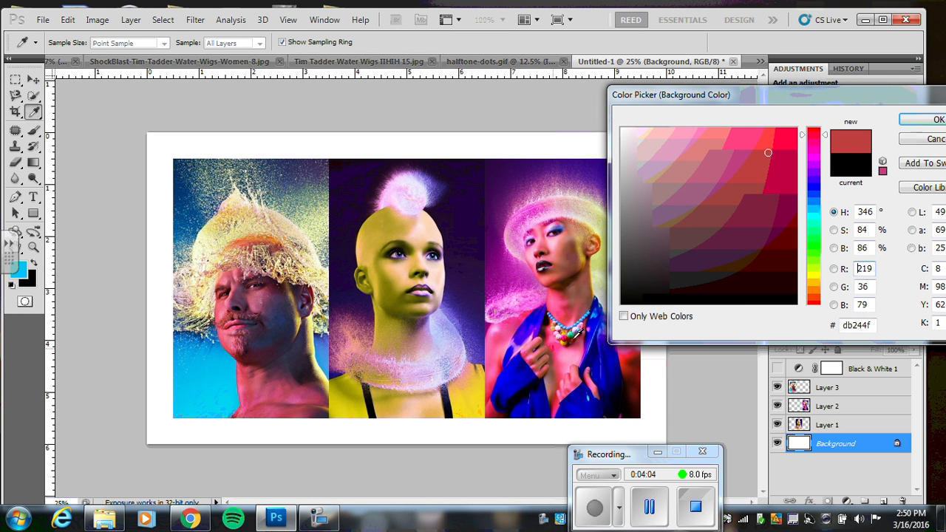
pyautogui.click(924, 120)
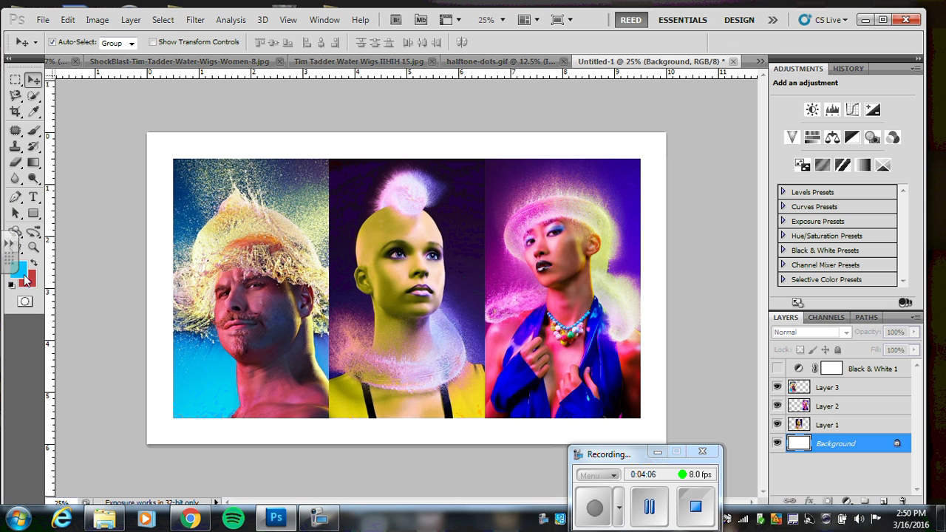
# - Fill the Background layer with a horizontal blue-to-red linear gradient, and replace it with a diagonal one running from the upper-right to the lower-left corner
pyautogui.click(34, 164)
pyautogui.rightClick(34, 165)
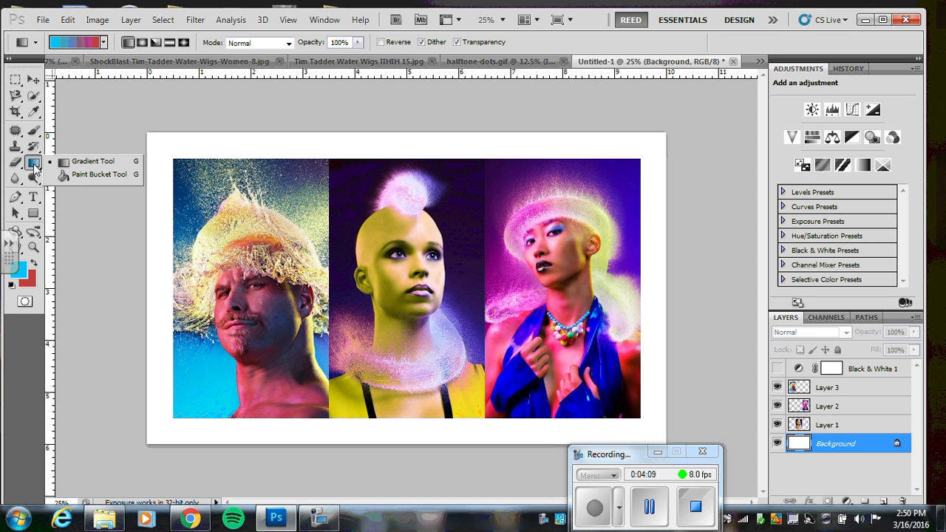
pyautogui.click(78, 164)
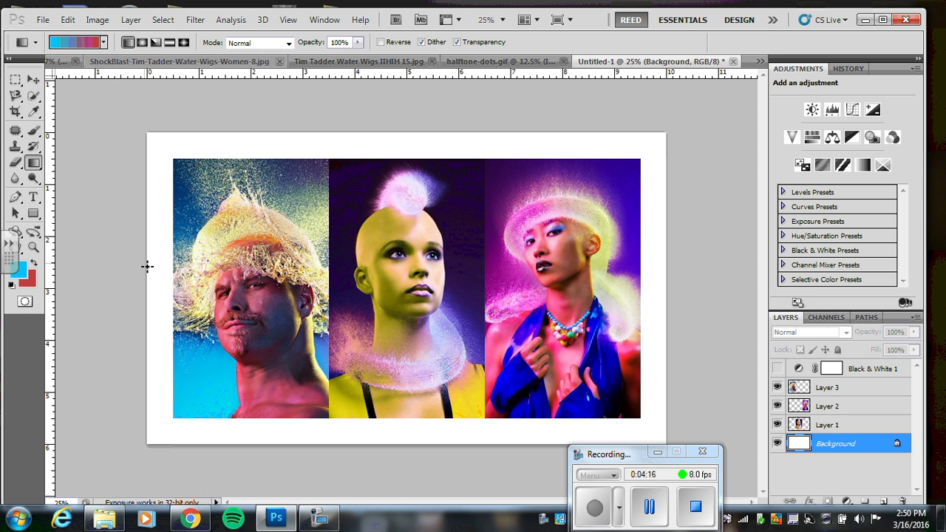
pyautogui.moveTo(147, 266); pyautogui.dragTo(715, 267)
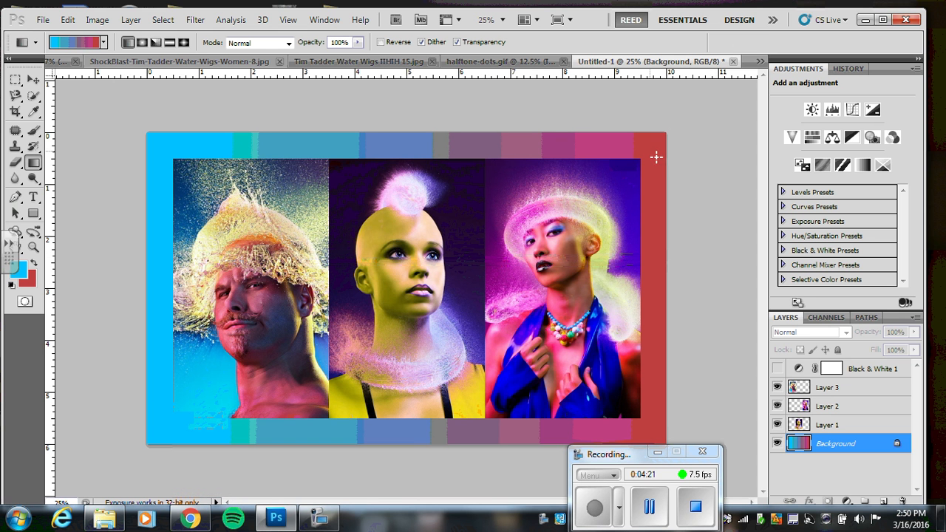
pyautogui.moveTo(635, 176); pyautogui.dragTo(189, 454)
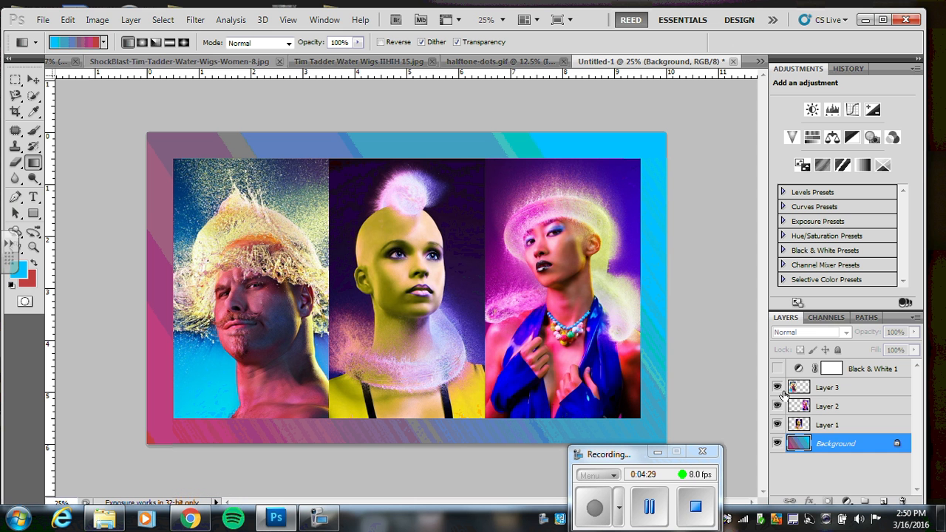
# - Move the Layer 3 portrait slightly left and the Layer 2 portrait slightly right, leaving equal narrow gaps on both sides of the middle portrait
pyautogui.click(827, 389)
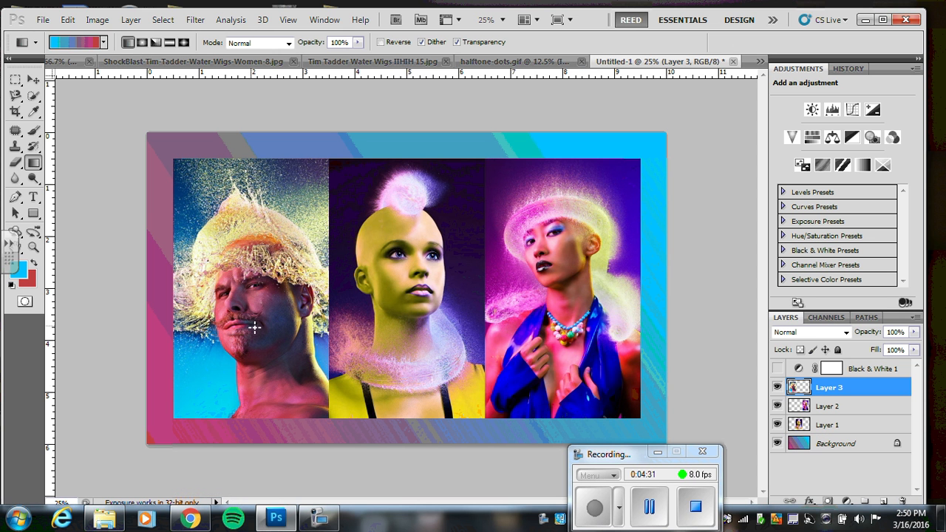
pyautogui.click(33, 79)
pyautogui.moveTo(207, 226); pyautogui.dragTo(204, 227)
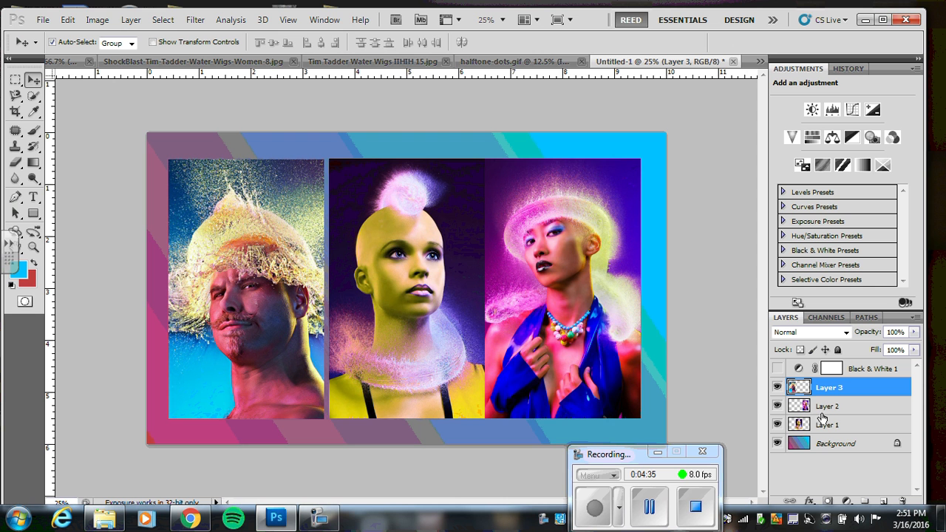
pyautogui.click(826, 406)
pyautogui.moveTo(543, 255); pyautogui.dragTo(548, 256)
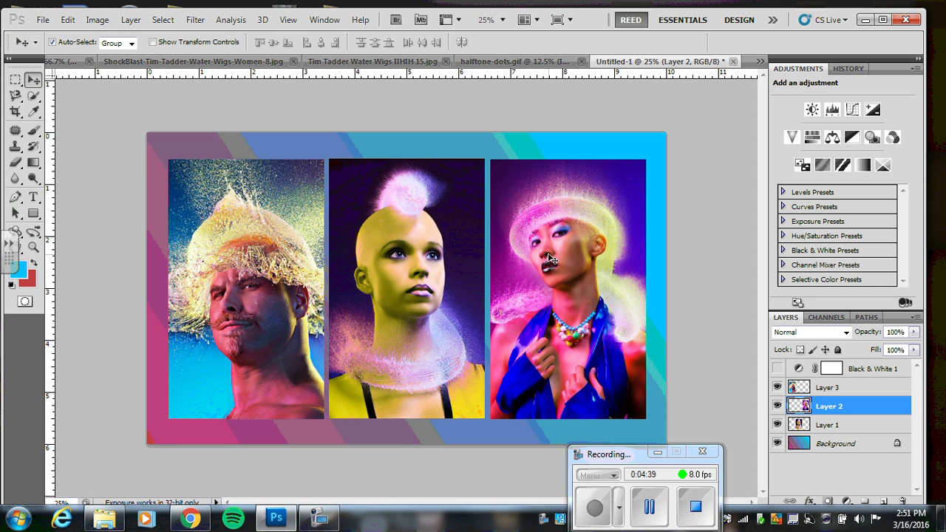